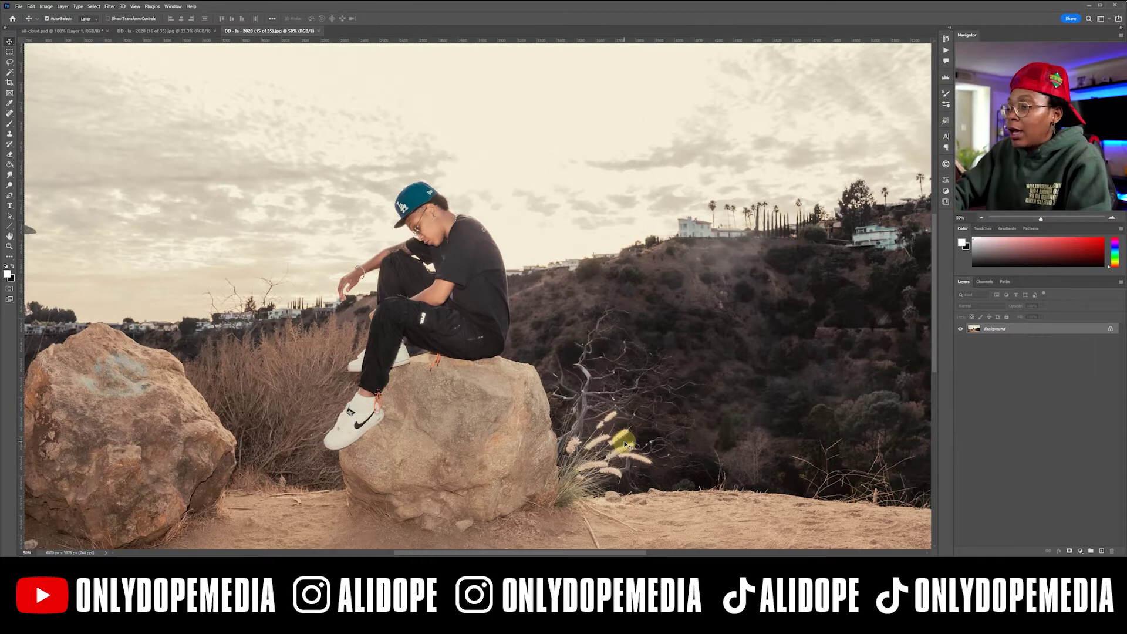
# Step: Zoom out on the DD - la - 2020 (15 of 35).jpg photo open beside ali-cloud.psd
pyautogui.hotkey('ctrl', '-')
pyautogui.hotkey('ctrl', '-')
# Step: Compare the (15 of 35) photo with the man against the (16 of 35) photo without him
pyautogui.hotkey('ctrl', '+')
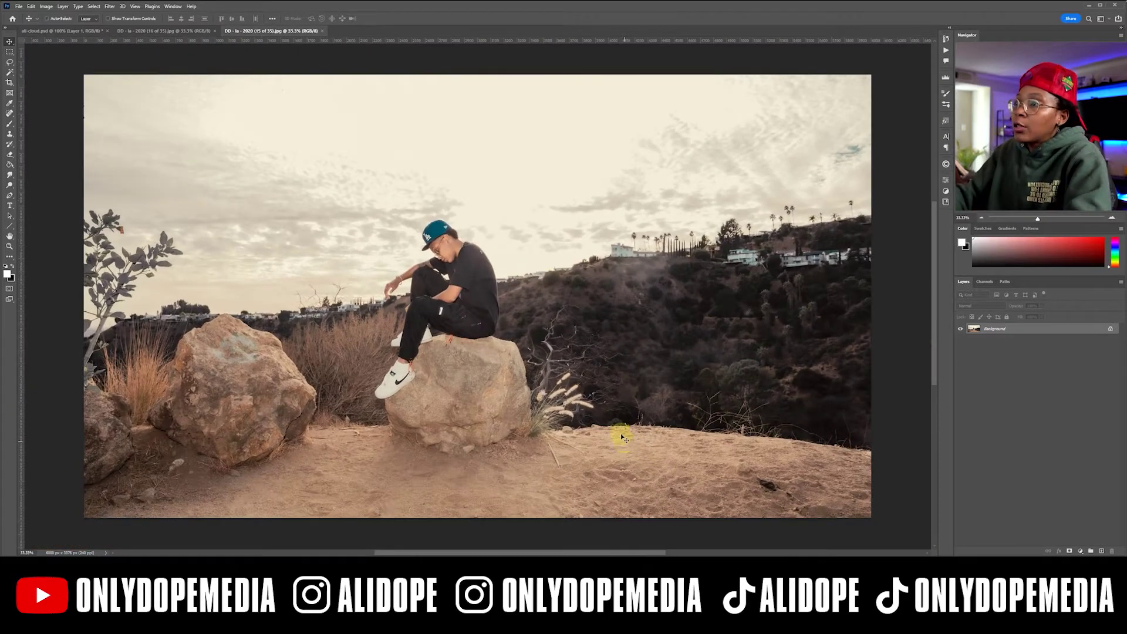
pyautogui.click(175, 31)
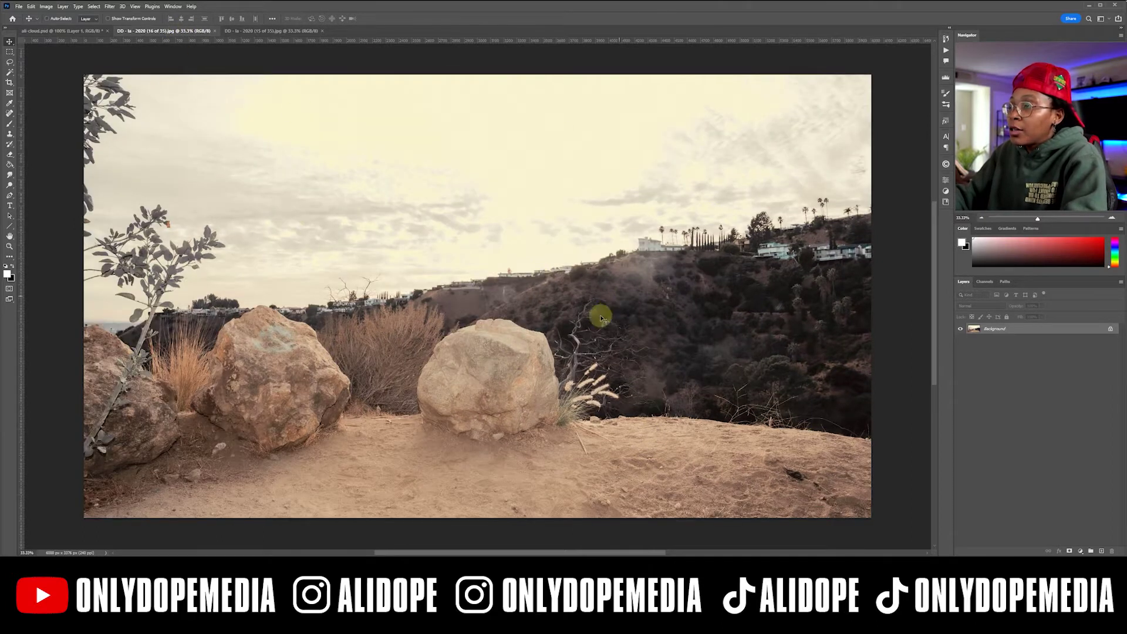
pyautogui.click(275, 32)
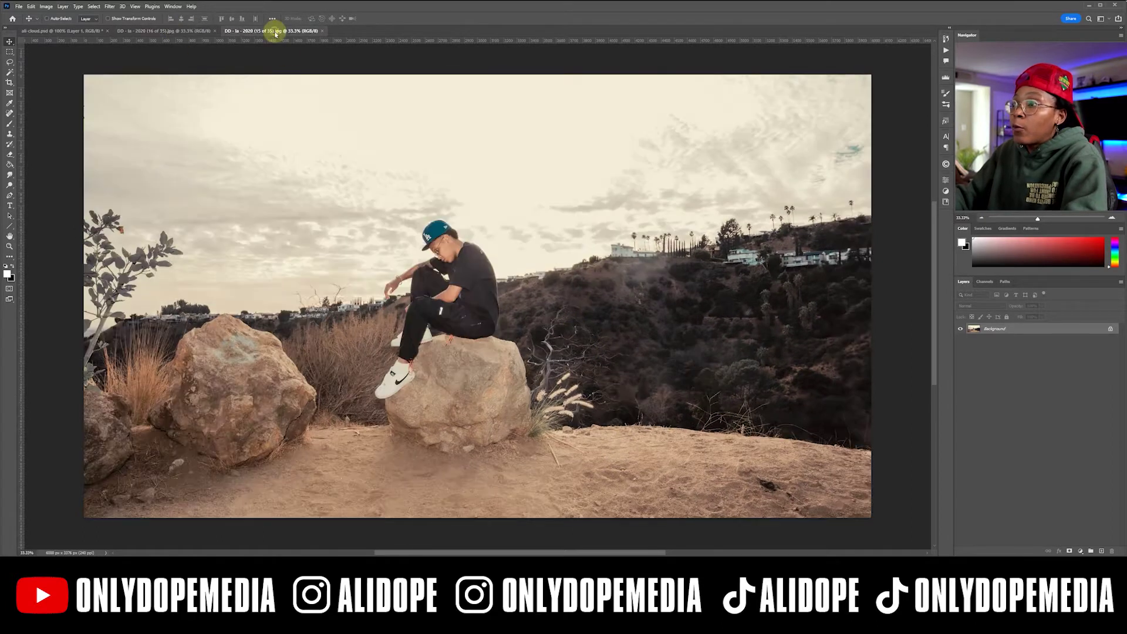
pyautogui.click(180, 35)
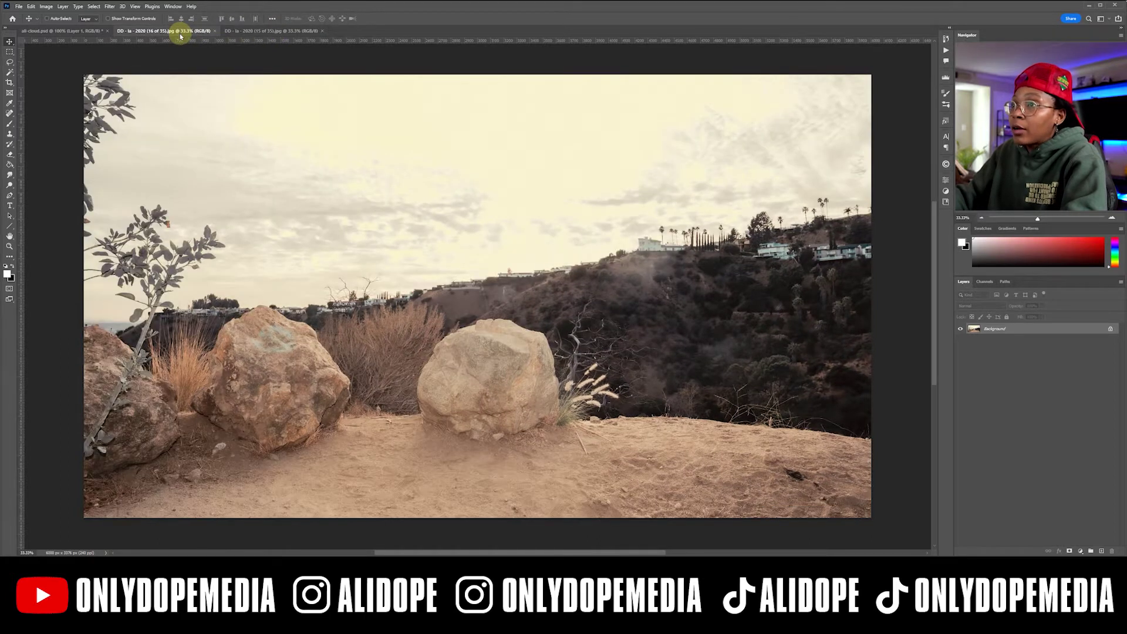
pyautogui.click(276, 34)
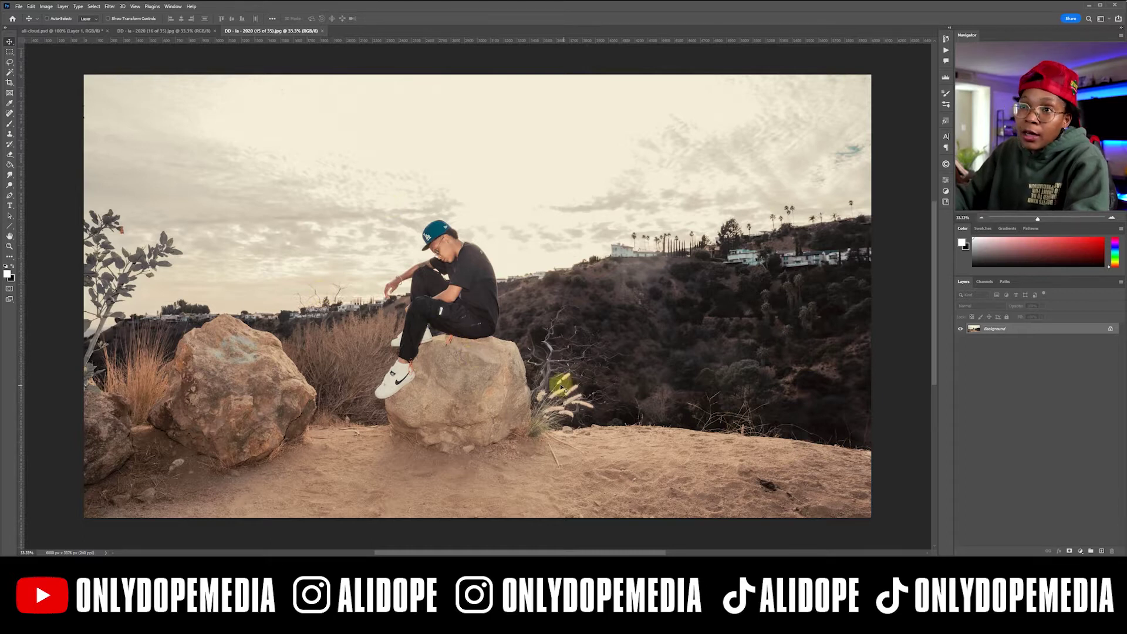
# Step: Close both hillside photos and show the hillside layer in ali-cloud.psd
pyautogui.click(323, 31)
pyautogui.click(215, 31)
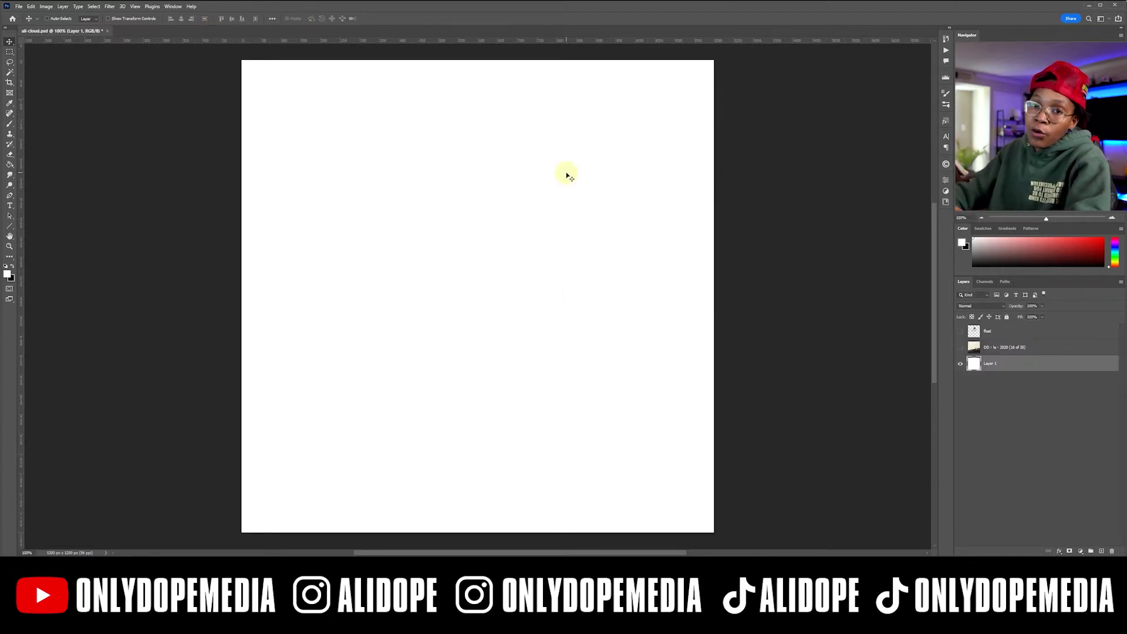
pyautogui.click(961, 346)
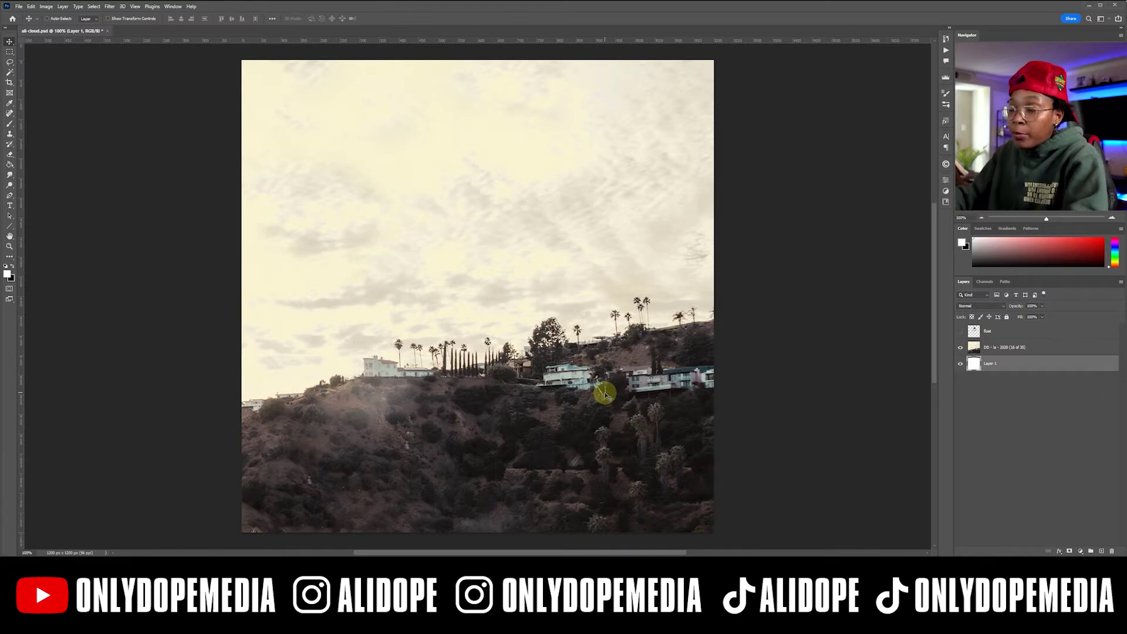
# Step: Show the float layer with the man on the cloud and hide the hillside to check the cutout
pyautogui.click(960, 332)
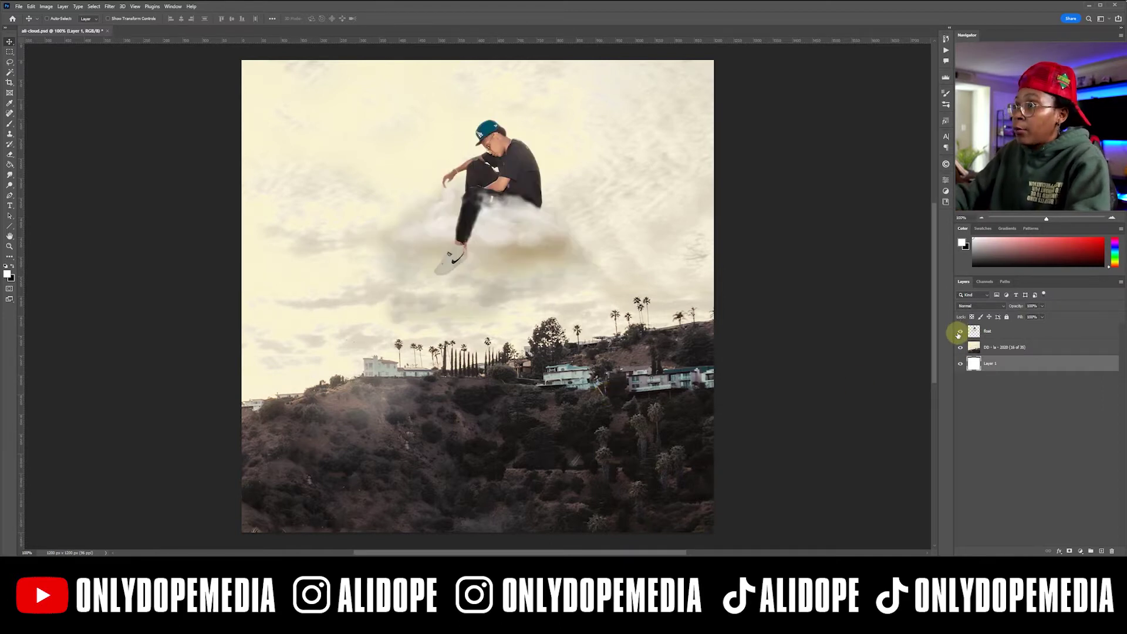
pyautogui.click(960, 347)
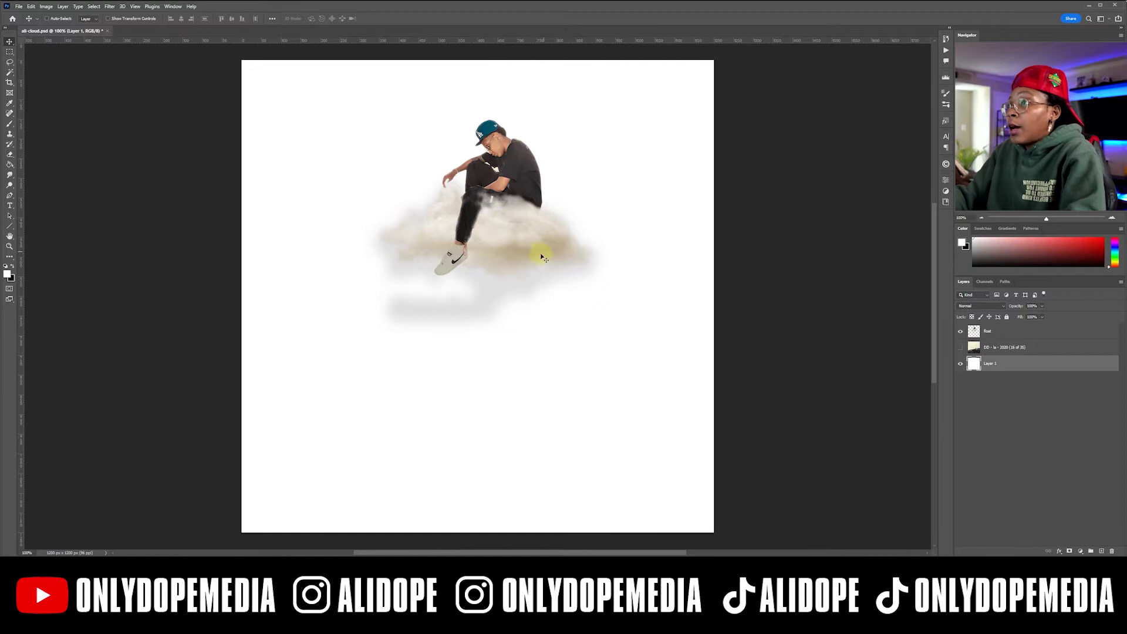
pyautogui.click(960, 347)
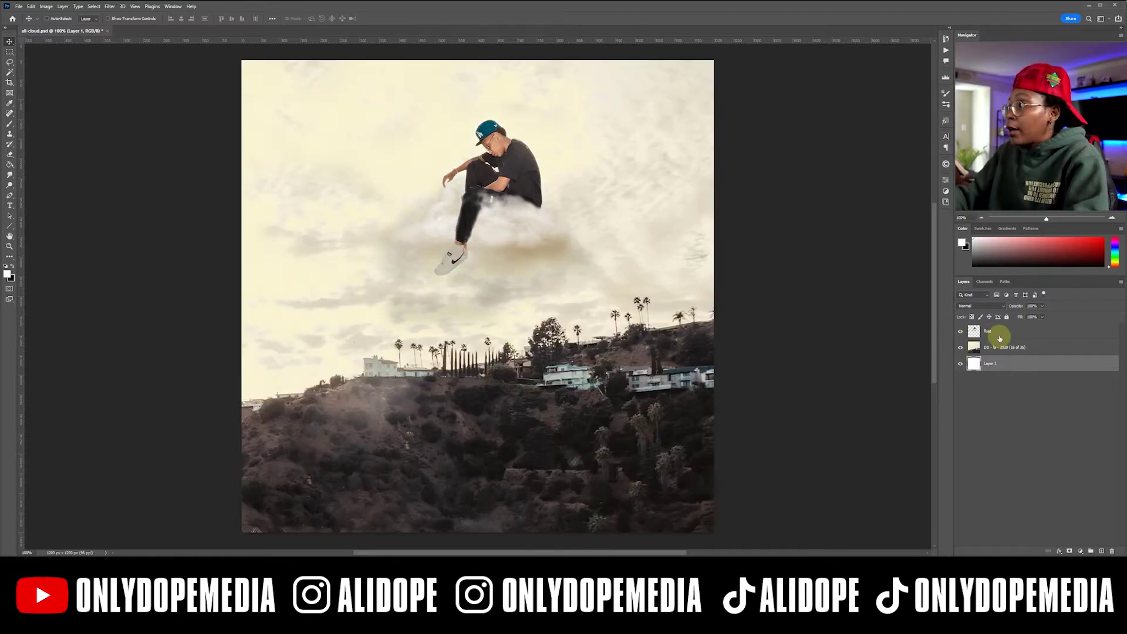
pyautogui.click(962, 332)
pyautogui.click(962, 332)
# Step: With the hillside layer visible again, save ali-cloud.psd and quit Photoshop
pyautogui.click(962, 347)
pyautogui.click(961, 347)
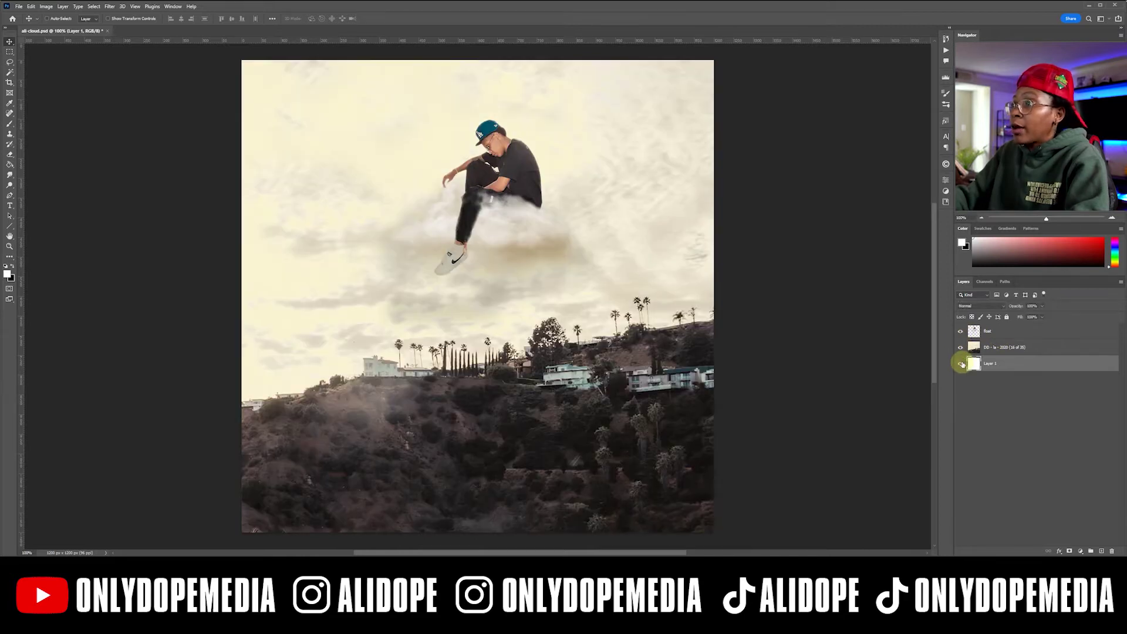
pyautogui.hotkey('ctrl', 's')
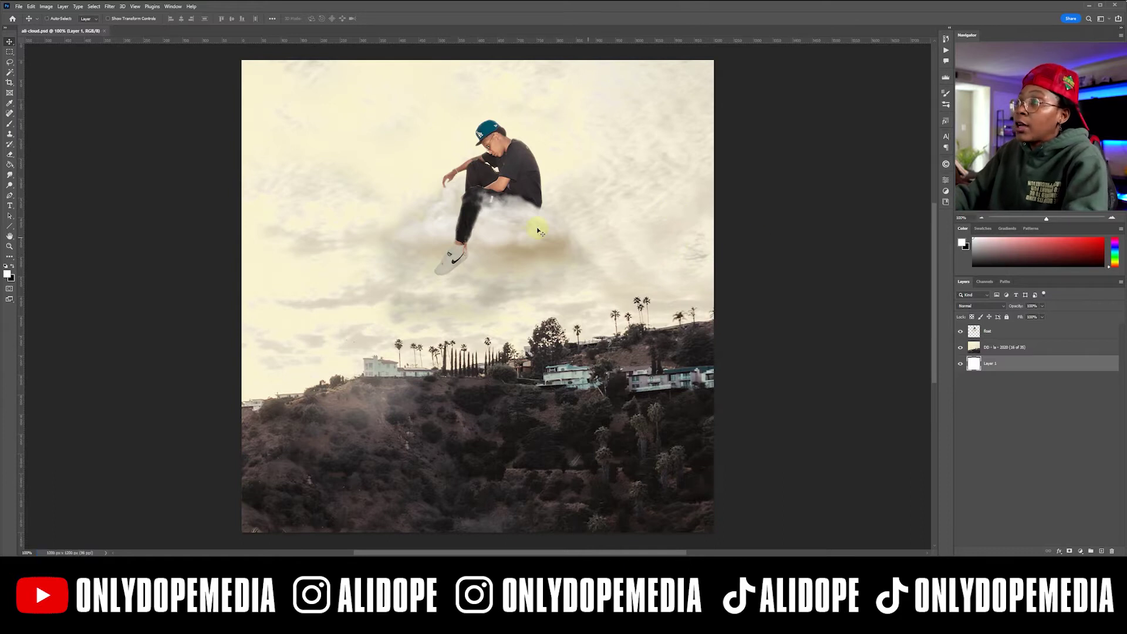
pyautogui.click(1115, 5)
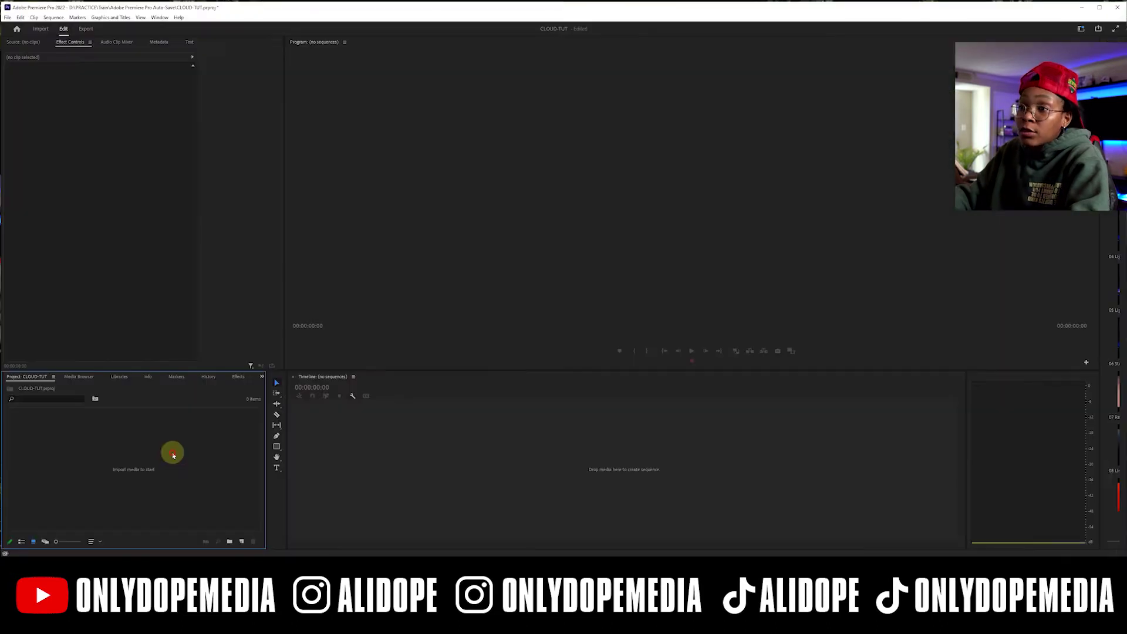
# Step: Create Sequence 01 from the custom IG 4K vertical preset in the Project panel
pyautogui.rightClick(172, 452)
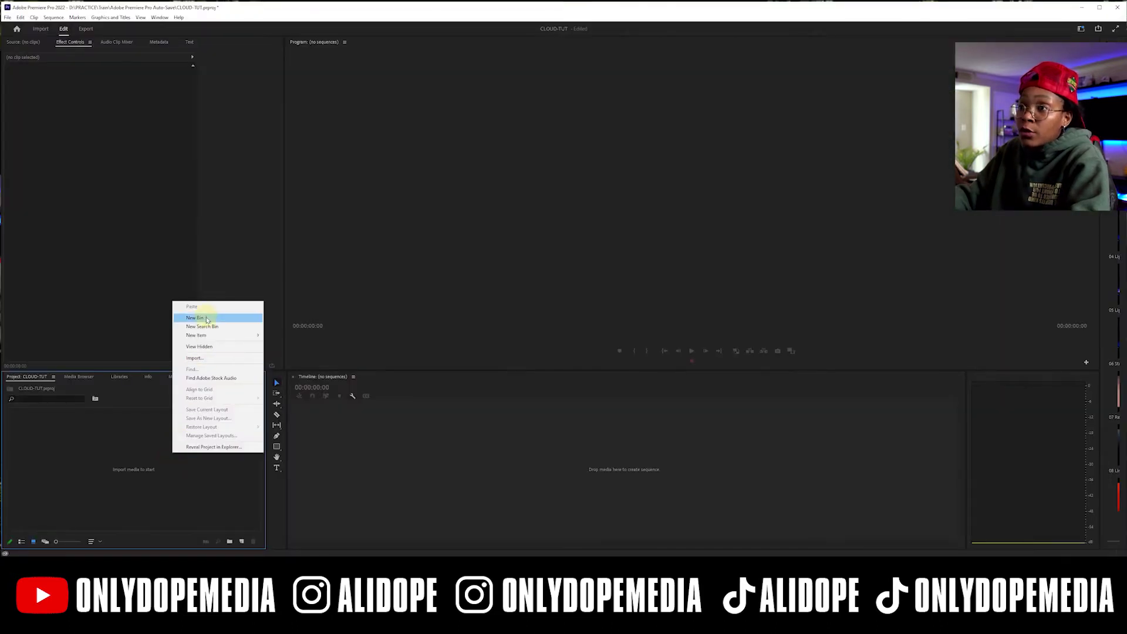
pyautogui.click(242, 542)
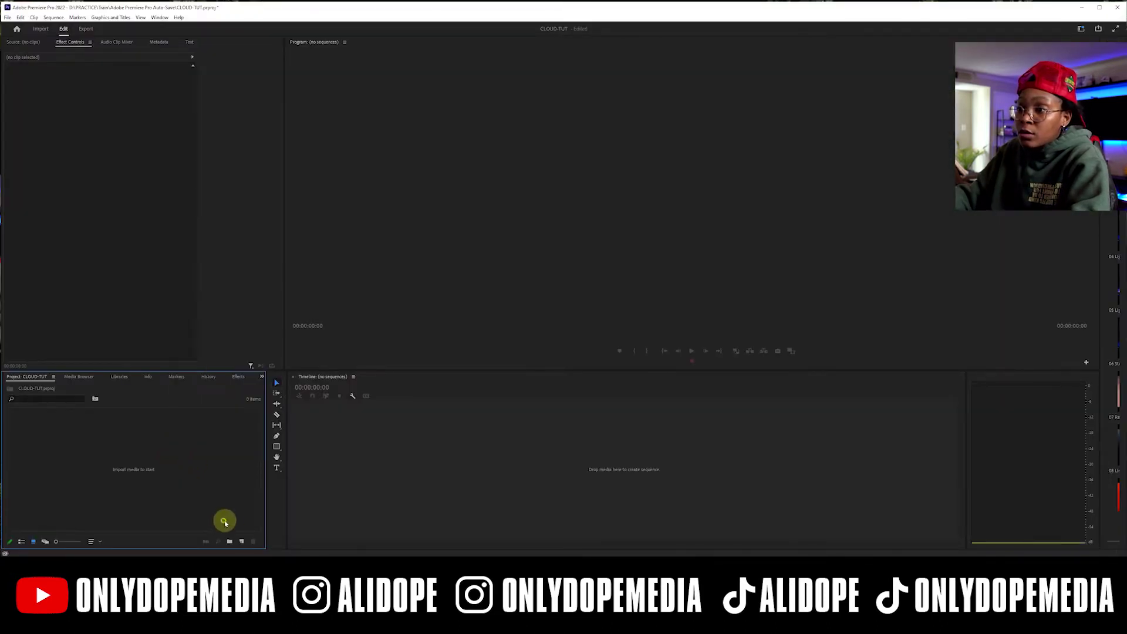
pyautogui.click(257, 462)
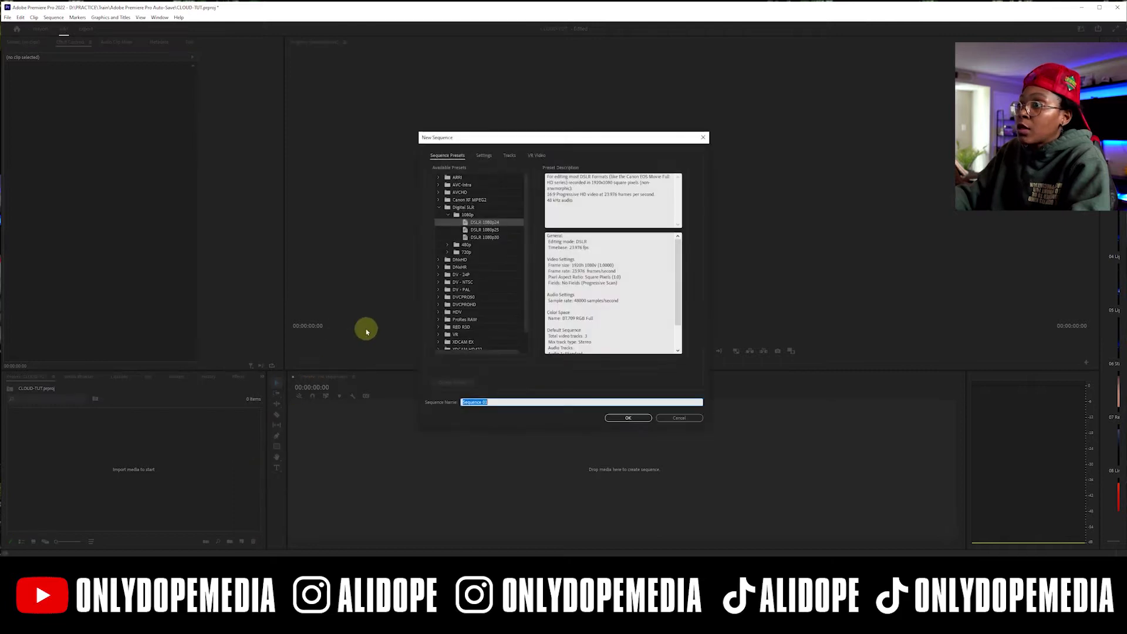
pyautogui.click(439, 346)
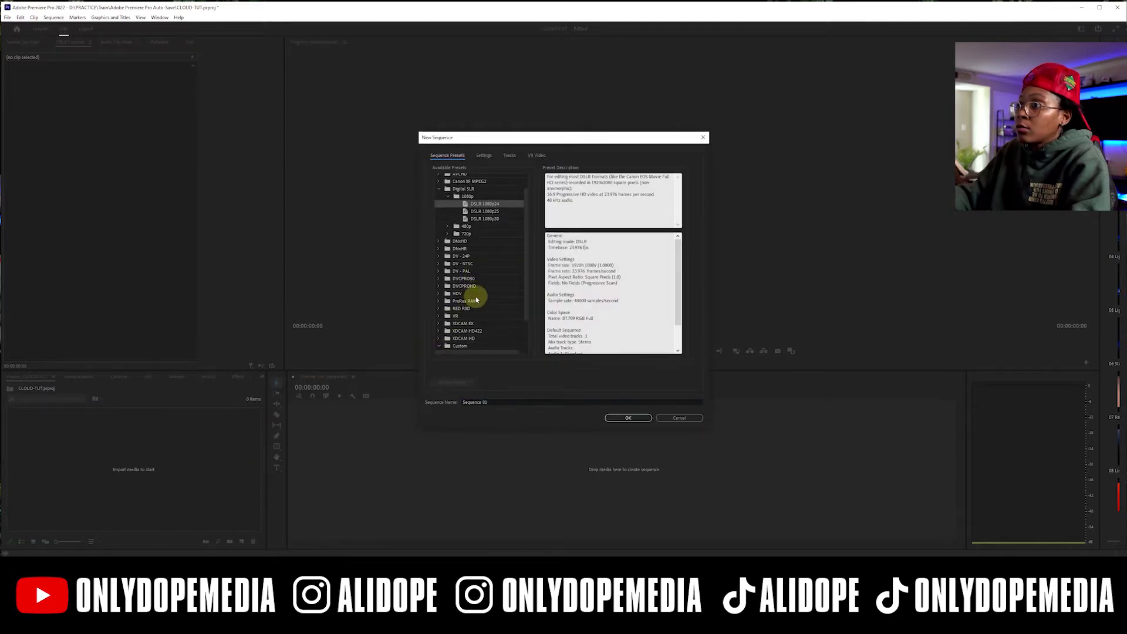
pyautogui.click(472, 331)
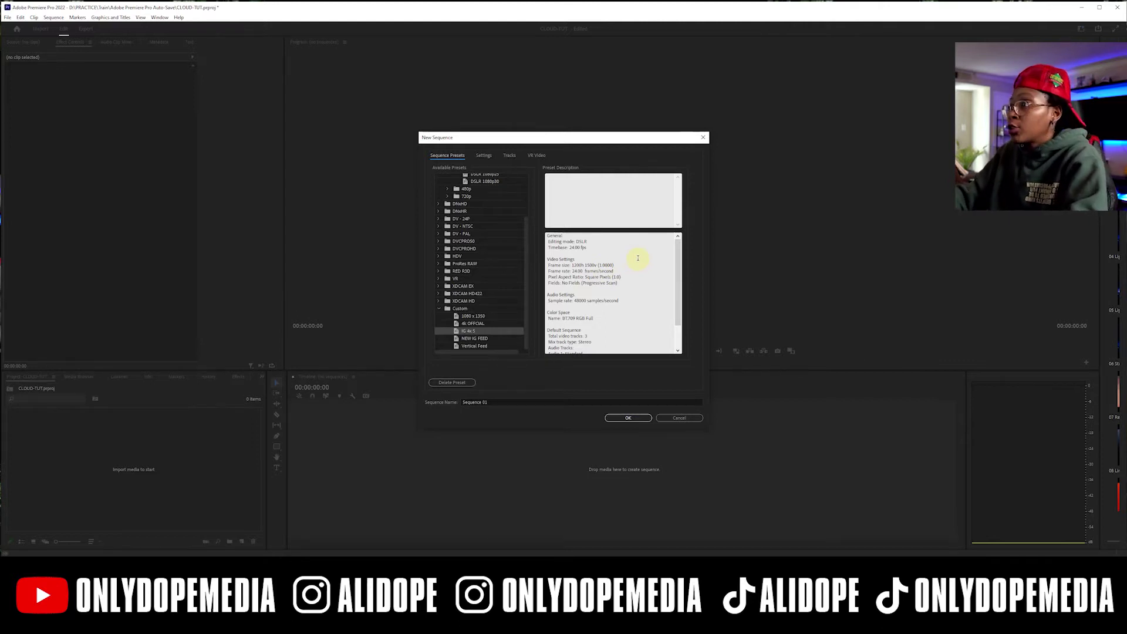
pyautogui.click(628, 418)
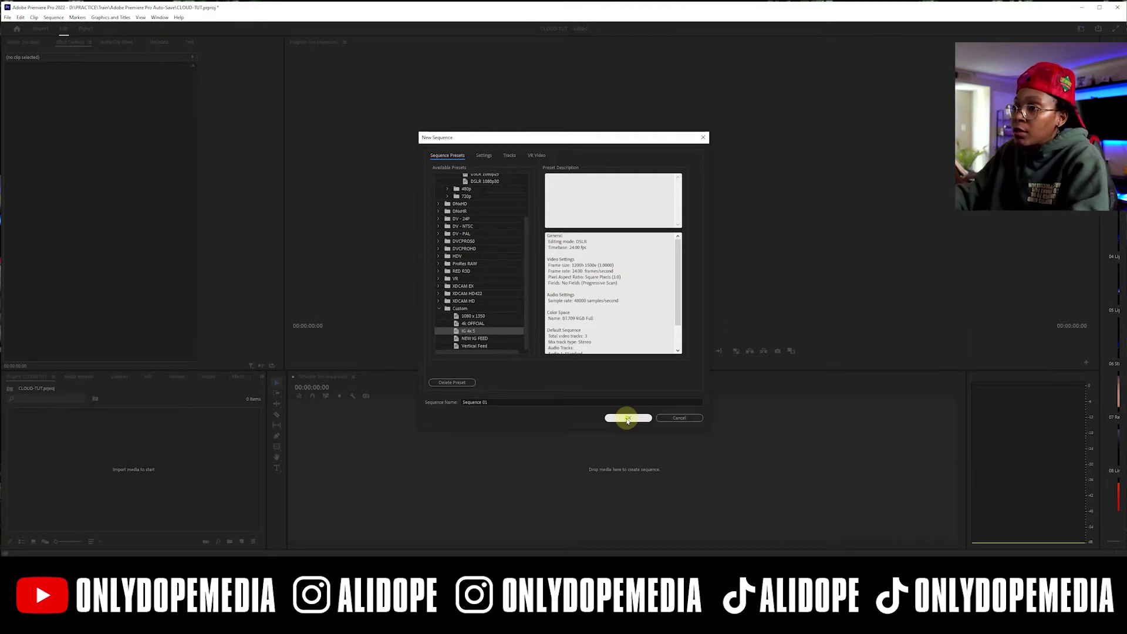
pyautogui.click(628, 419)
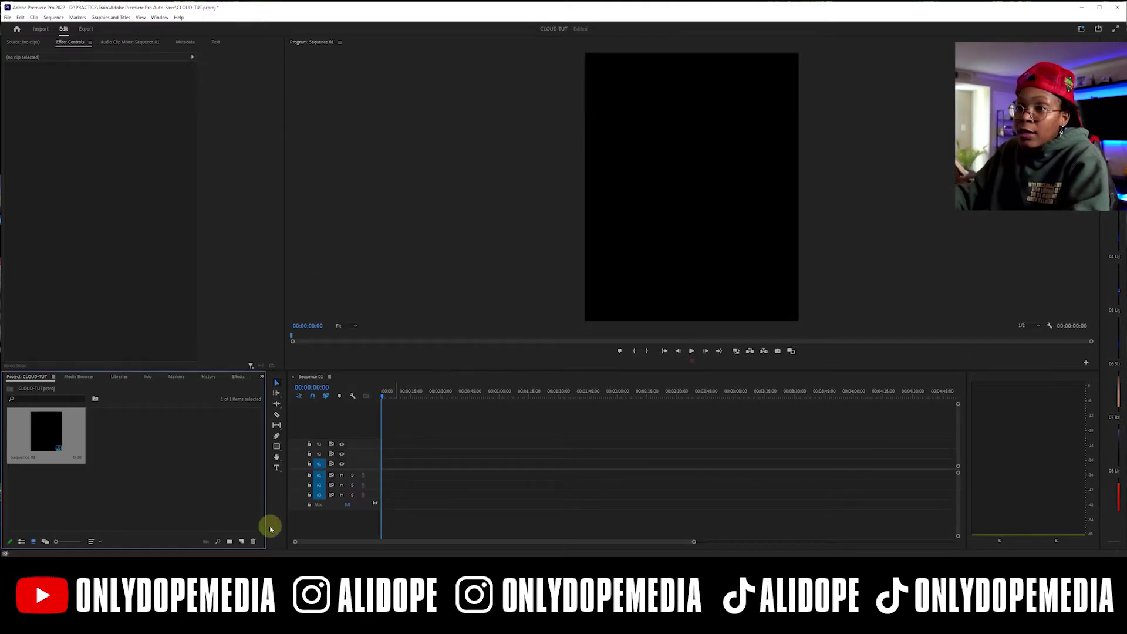
pyautogui.doubleClick(167, 469)
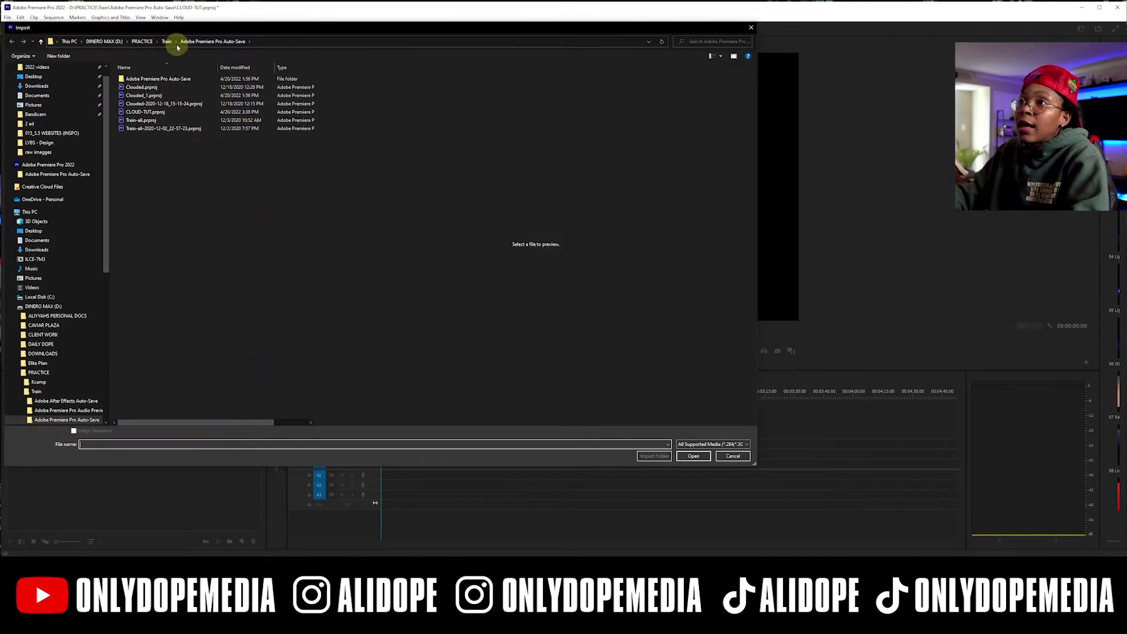
# Step: Import ali-cloud.psd from the EDISON (E:) drive with Import As set to Sequence
pyautogui.scroll(-10, 53, 300)
pyautogui.click(47, 290)
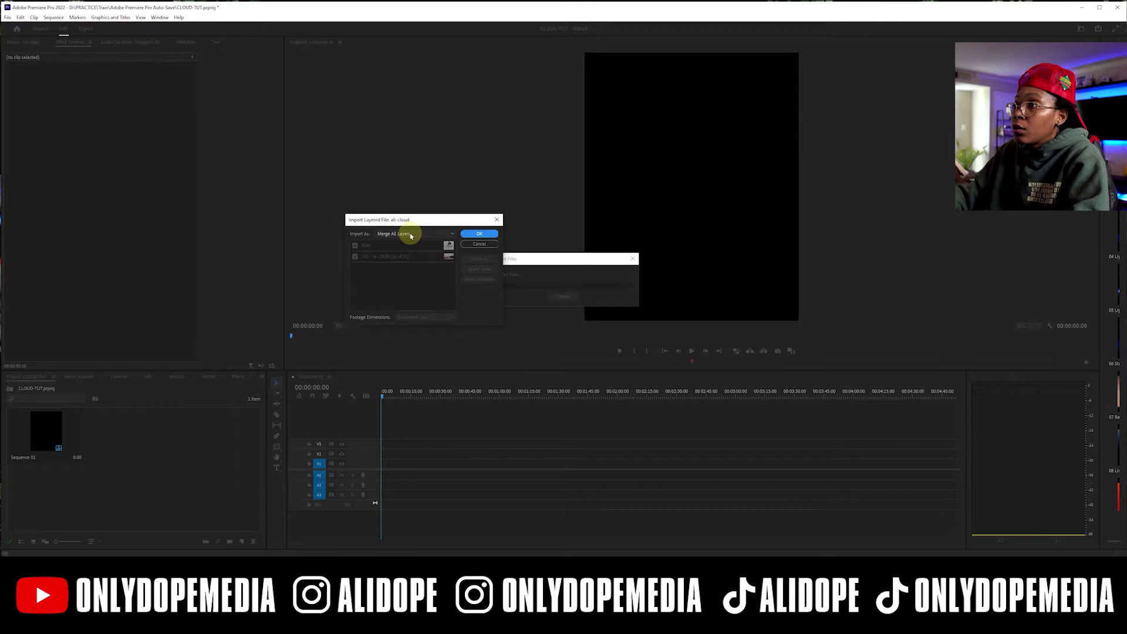
pyautogui.click(411, 234)
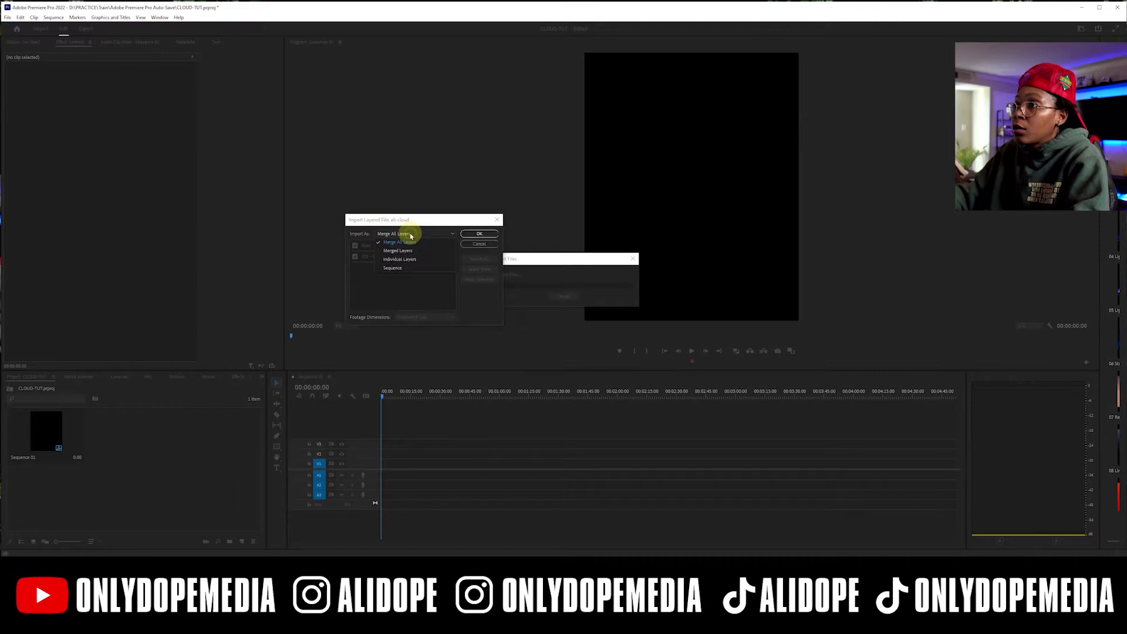
pyautogui.click(411, 268)
pyautogui.click(477, 235)
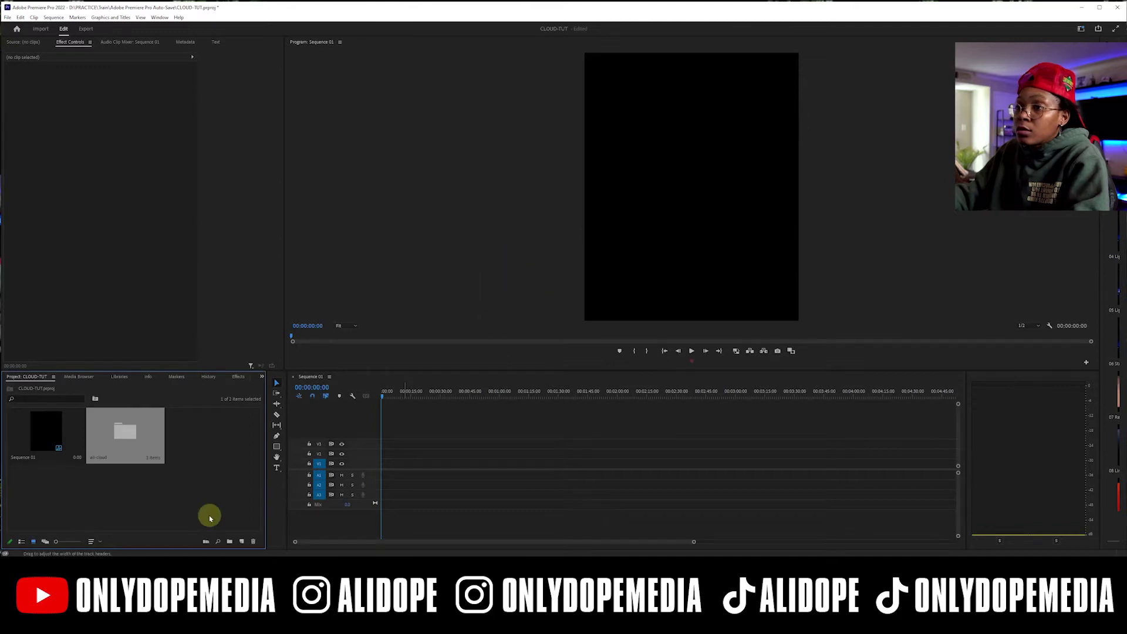
# Step: Place the ali-cloud clip on the timeline and extend the V1 hills clip to 8 seconds
pyautogui.doubleClick(121, 430)
pyautogui.moveTo(125, 437); pyautogui.dragTo(381, 469)
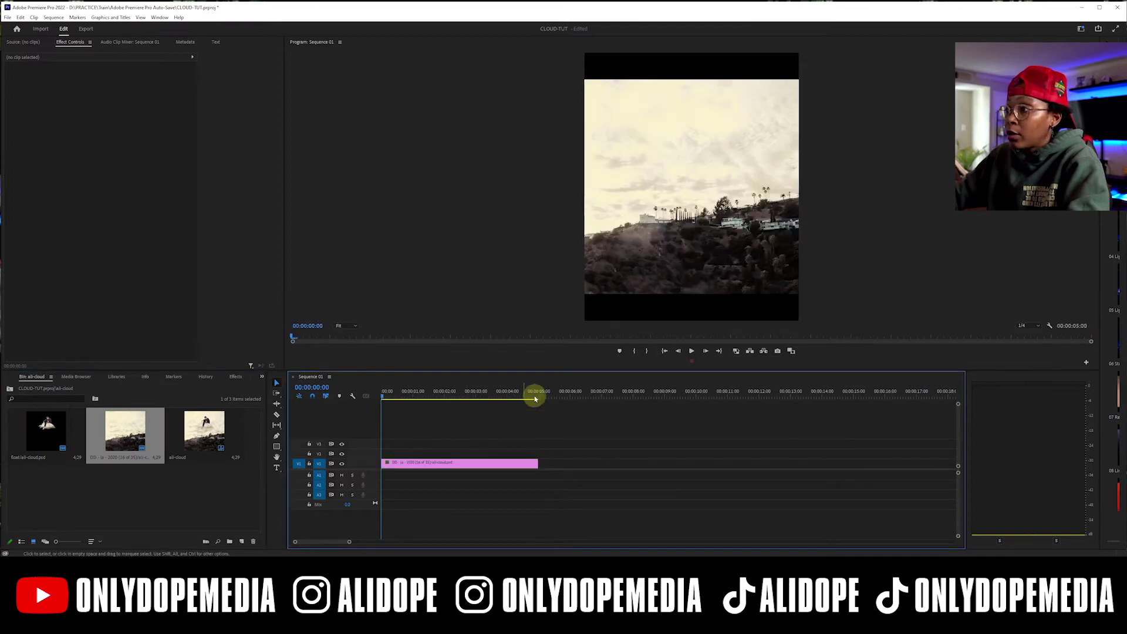
pyautogui.moveTo(576, 392); pyautogui.dragTo(636, 384)
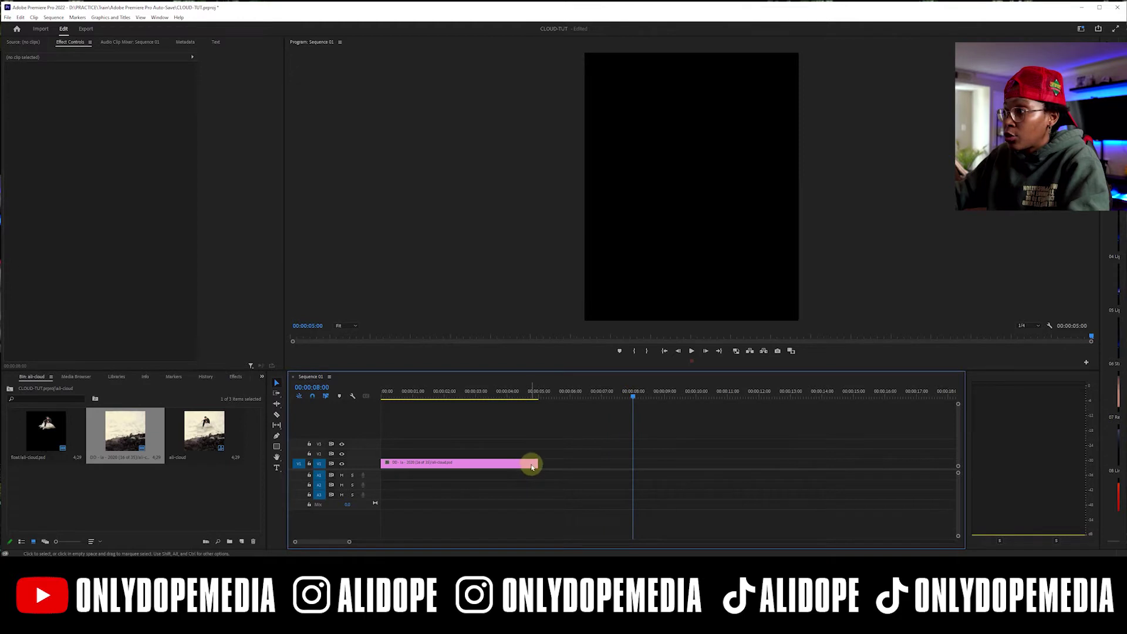
pyautogui.moveTo(535, 463); pyautogui.dragTo(631, 459)
# Step: Put the man-on-cloud image on V3 above the hills and trim it to 8 seconds
pyautogui.moveTo(43, 428); pyautogui.dragTo(395, 442)
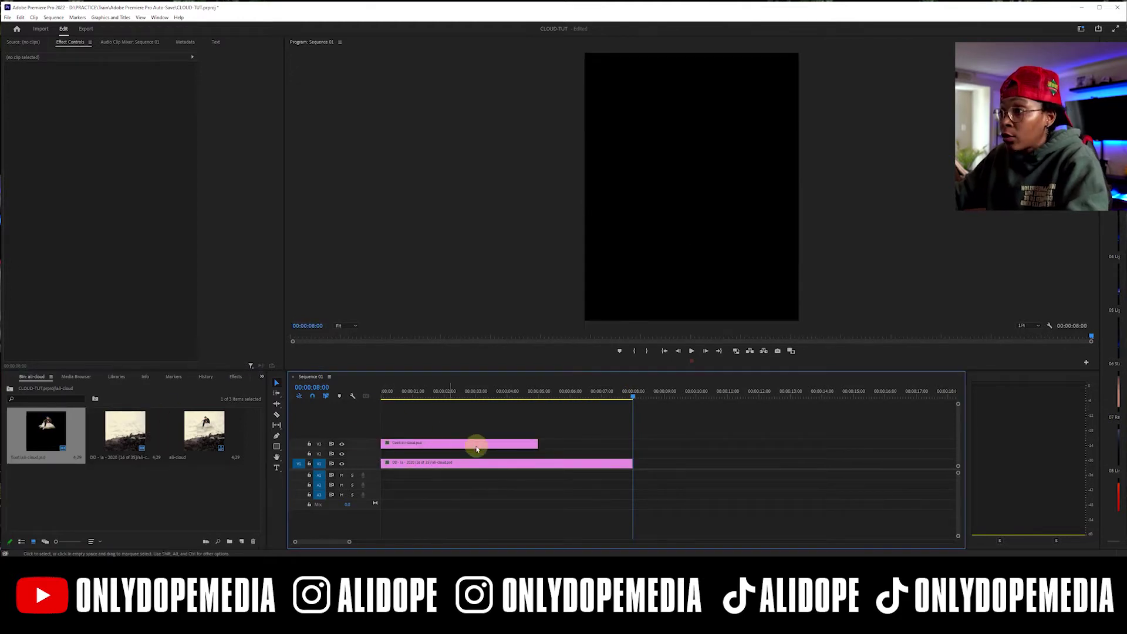
pyautogui.moveTo(537, 443); pyautogui.dragTo(632, 442)
pyautogui.click(450, 391)
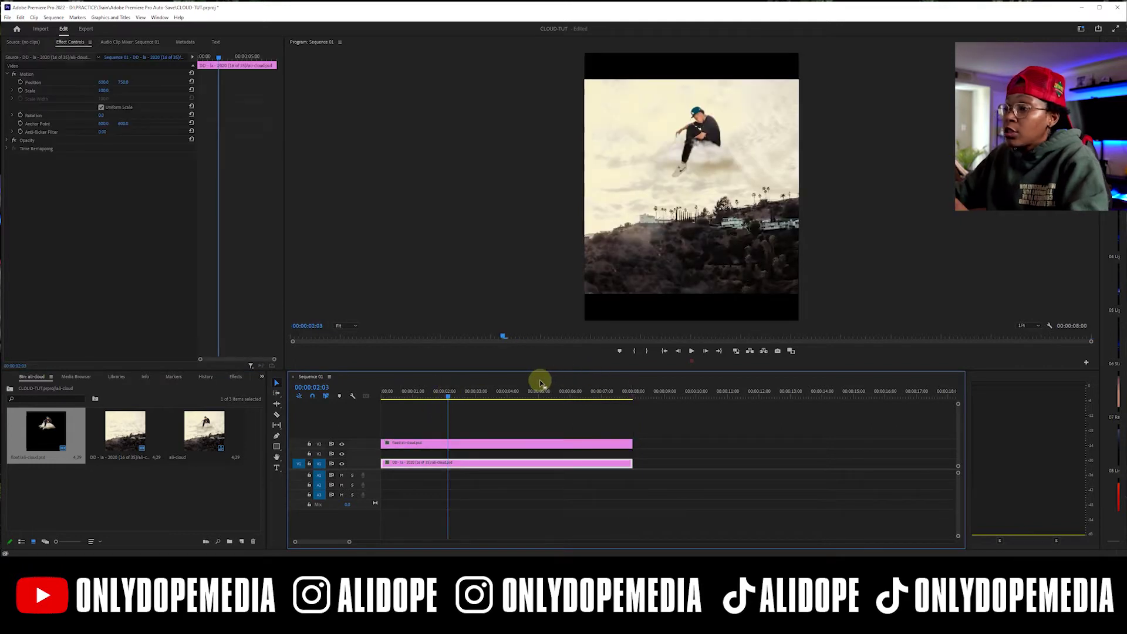
# Step: Hide V3, scale the hills clip to 190%, and move it up and left to fill the frame
pyautogui.click(382, 394)
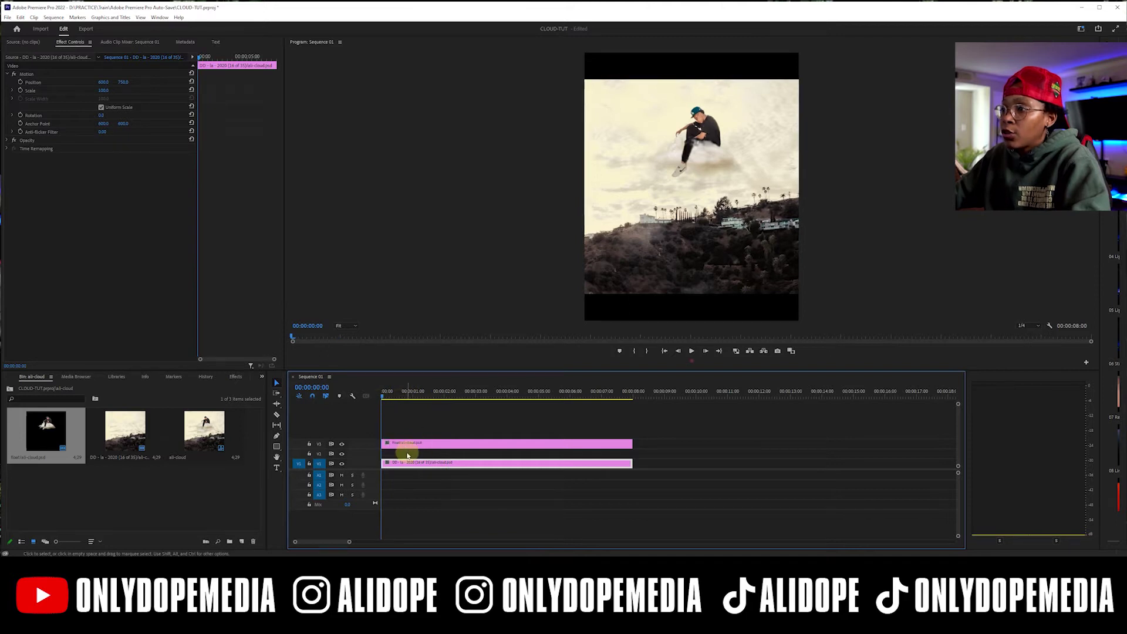
pyautogui.click(342, 445)
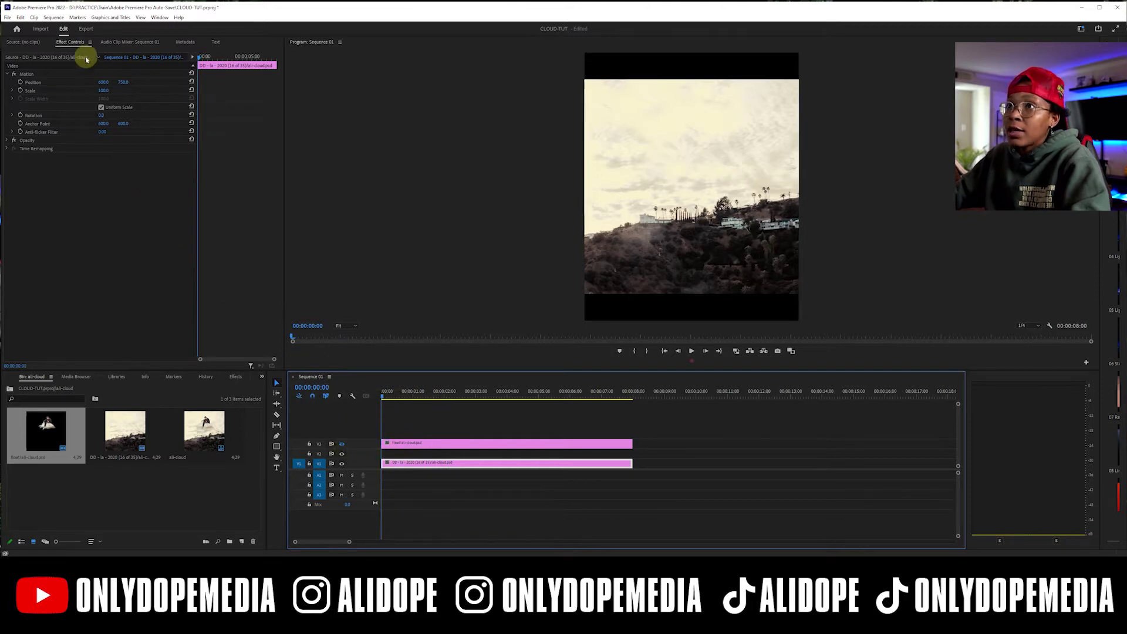
pyautogui.click(102, 91)
pyautogui.click(103, 74)
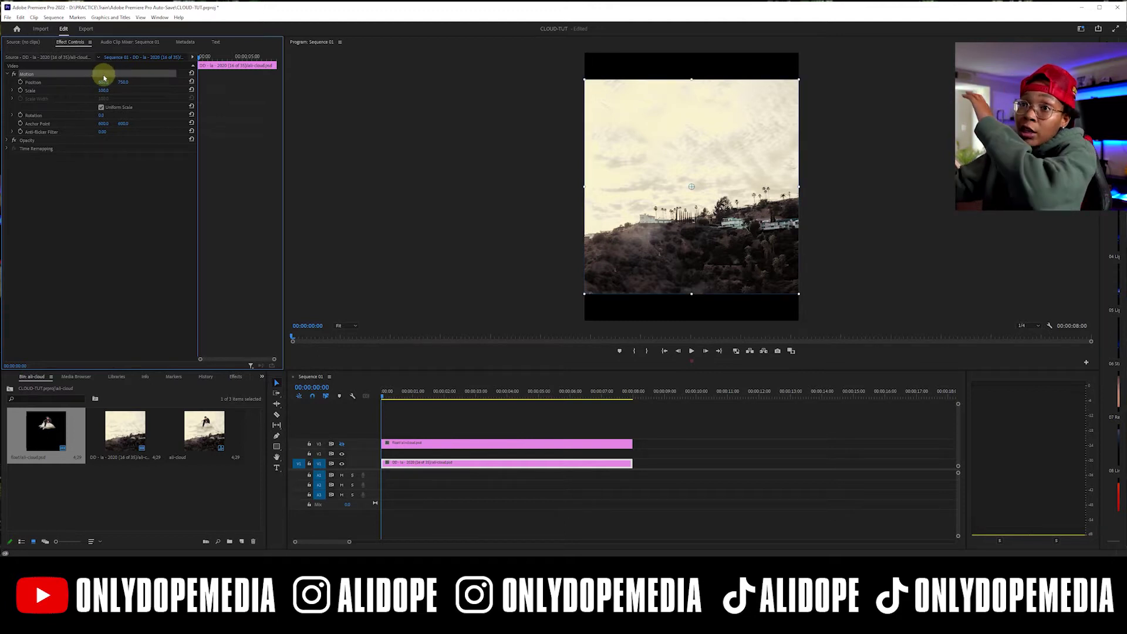
pyautogui.click(104, 92)
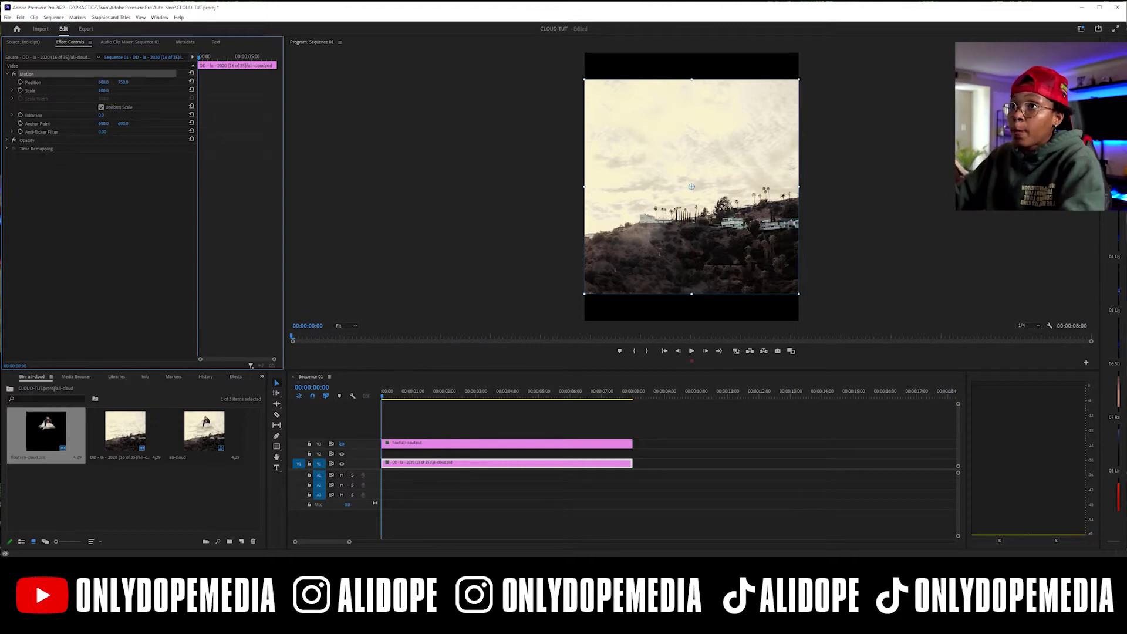
pyautogui.moveTo(104, 90); pyautogui.dragTo(193, 90)
pyautogui.moveTo(496, 126); pyautogui.dragTo(506, 86)
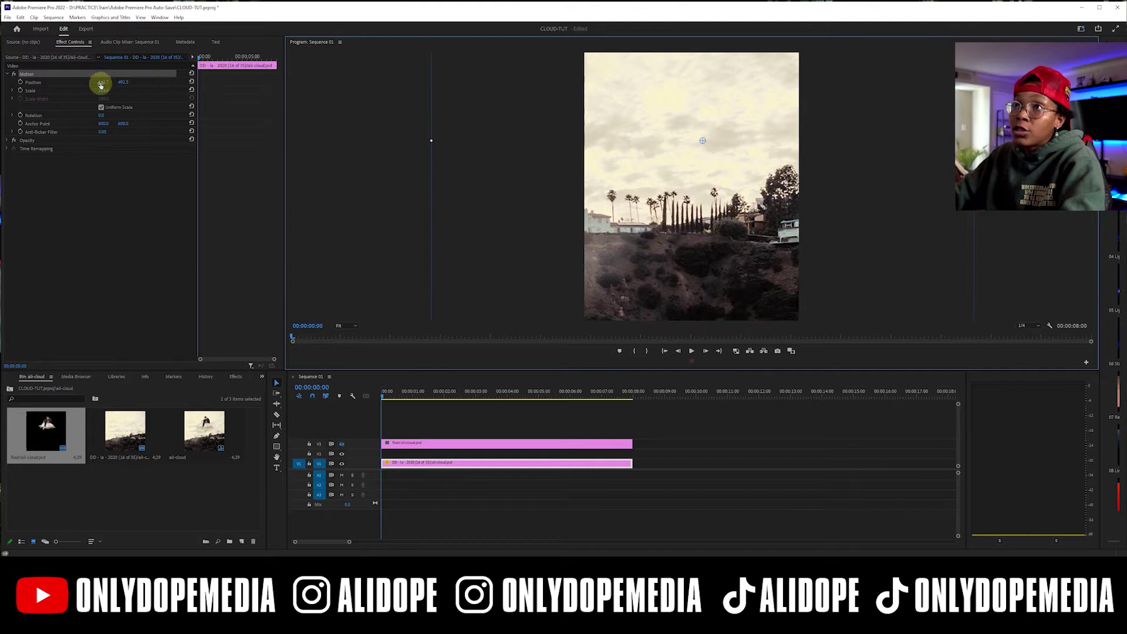
pyautogui.moveTo(101, 84); pyautogui.dragTo(67, 83)
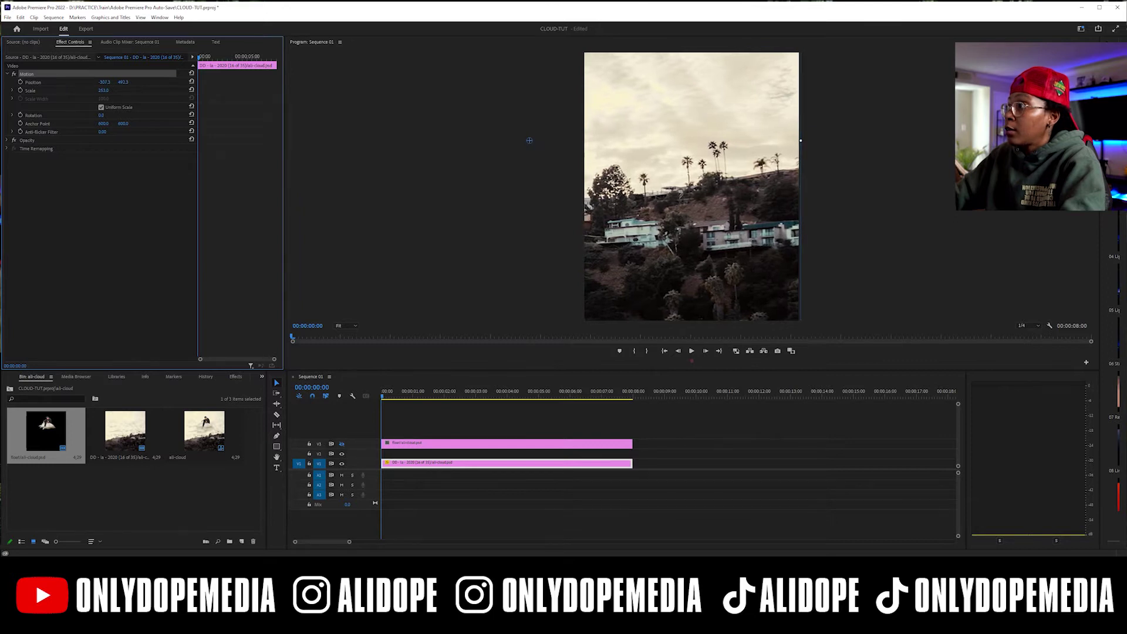
# Step: Keyframe the hills Position at 00:00:01:00, then slide it right at 00:00:07:17
pyautogui.click(107, 82)
pyautogui.moveTo(106, 83); pyautogui.dragTo(92, 82)
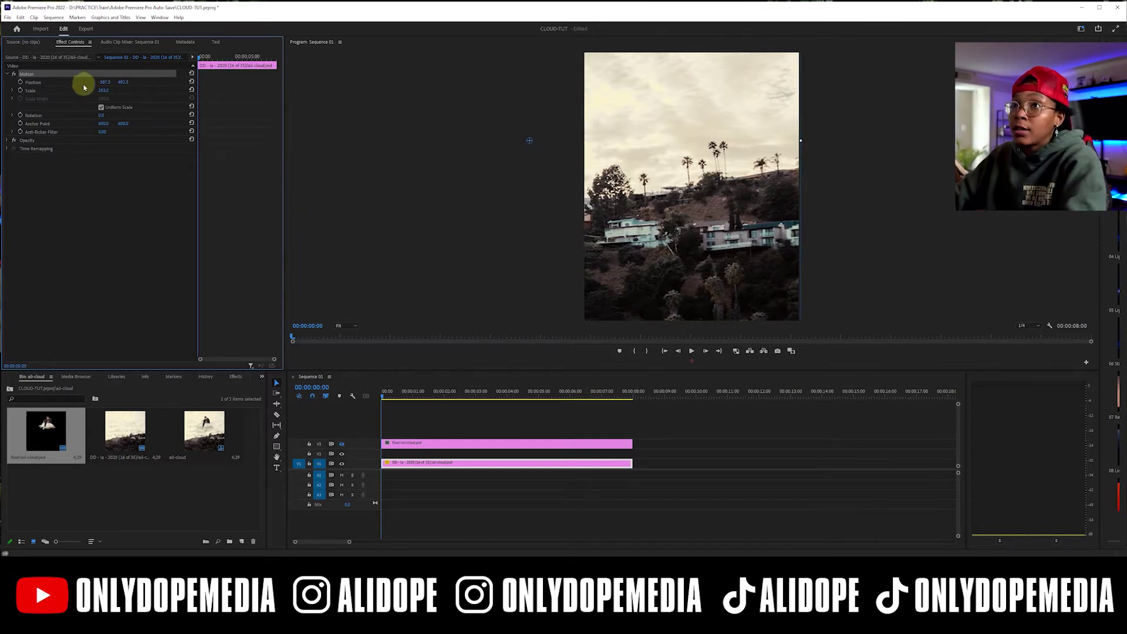
pyautogui.moveTo(198, 54); pyautogui.dragTo(209, 58)
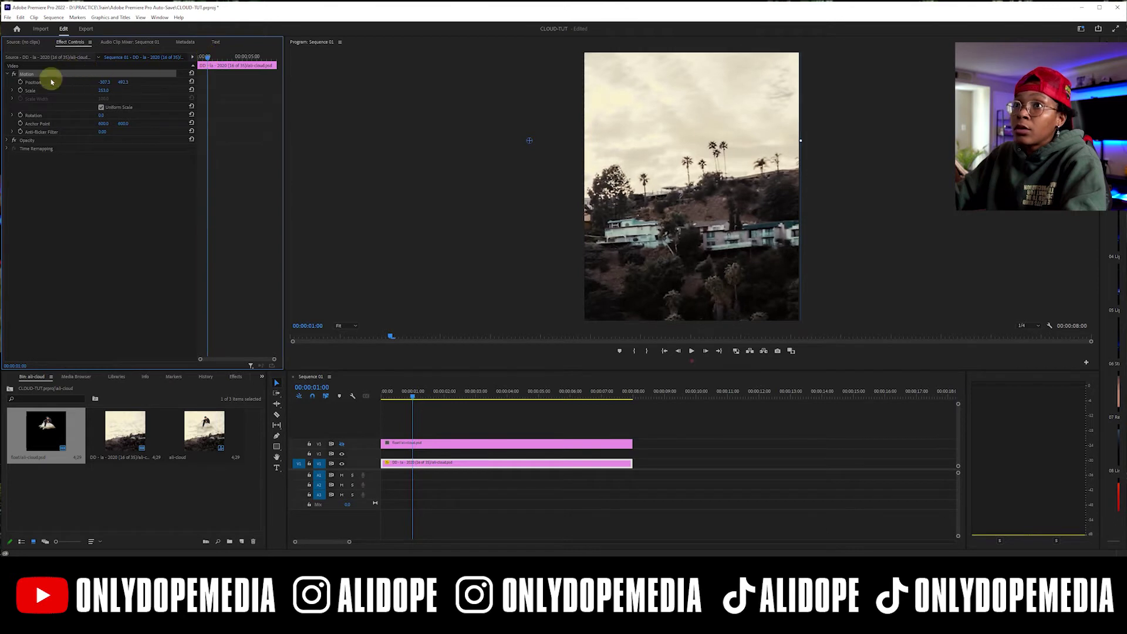
pyautogui.click(20, 82)
pyautogui.moveTo(207, 59); pyautogui.dragTo(274, 55)
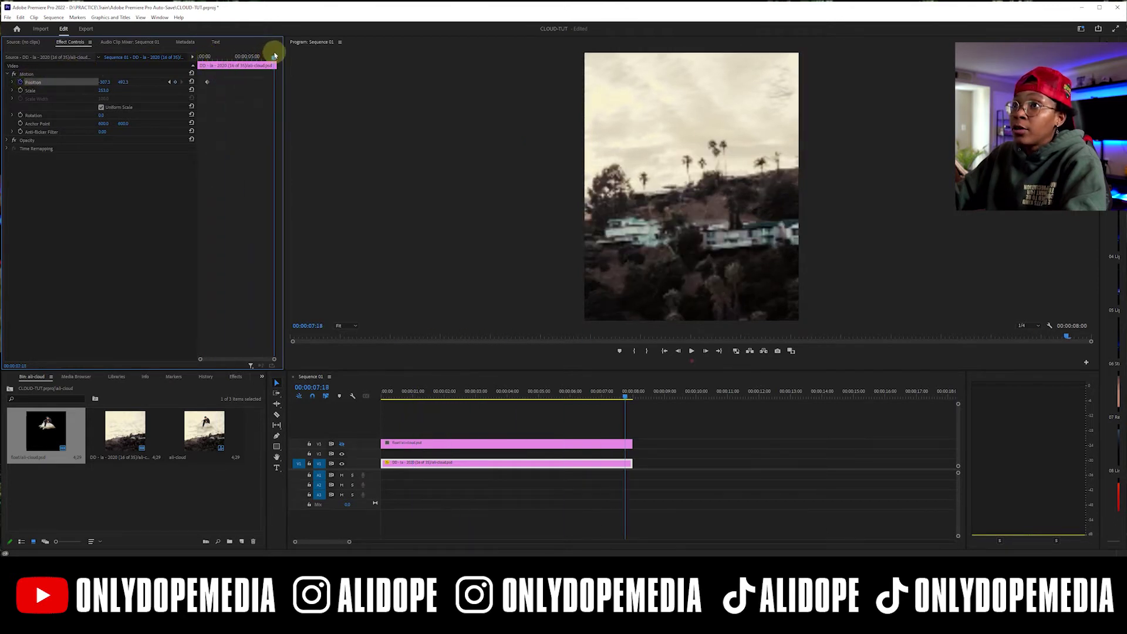
pyautogui.moveTo(101, 81); pyautogui.dragTo(233, 81)
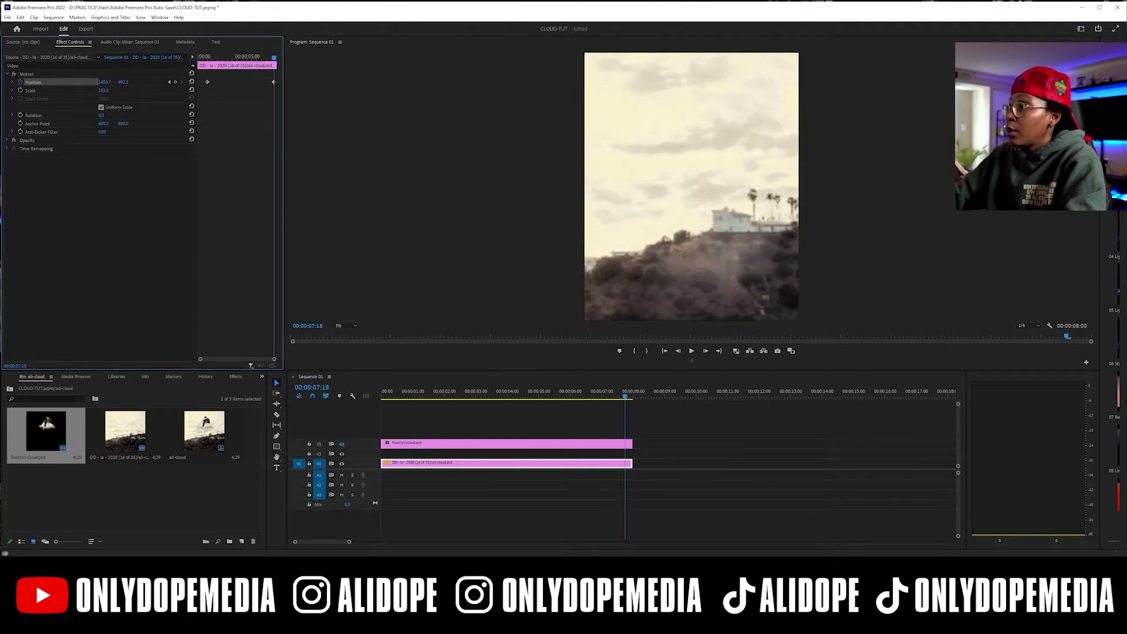
# Step: Set the position keyframe's temporal interpolation to Ease Out and rewind to the start
pyautogui.rightClick(274, 82)
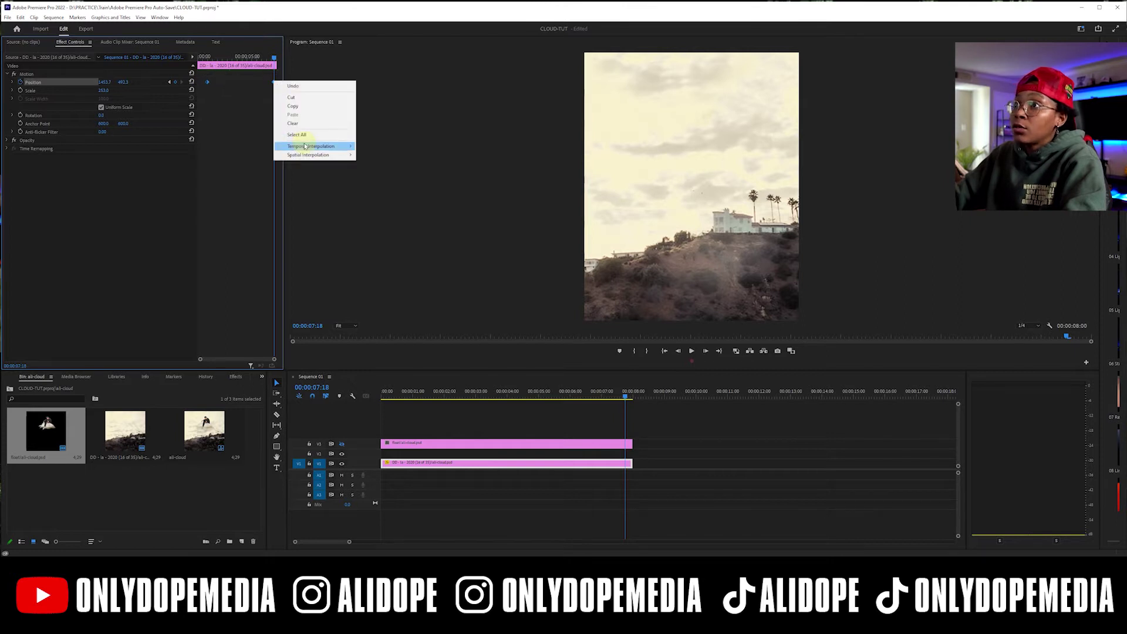
pyautogui.moveTo(337, 146)
pyautogui.click(375, 201)
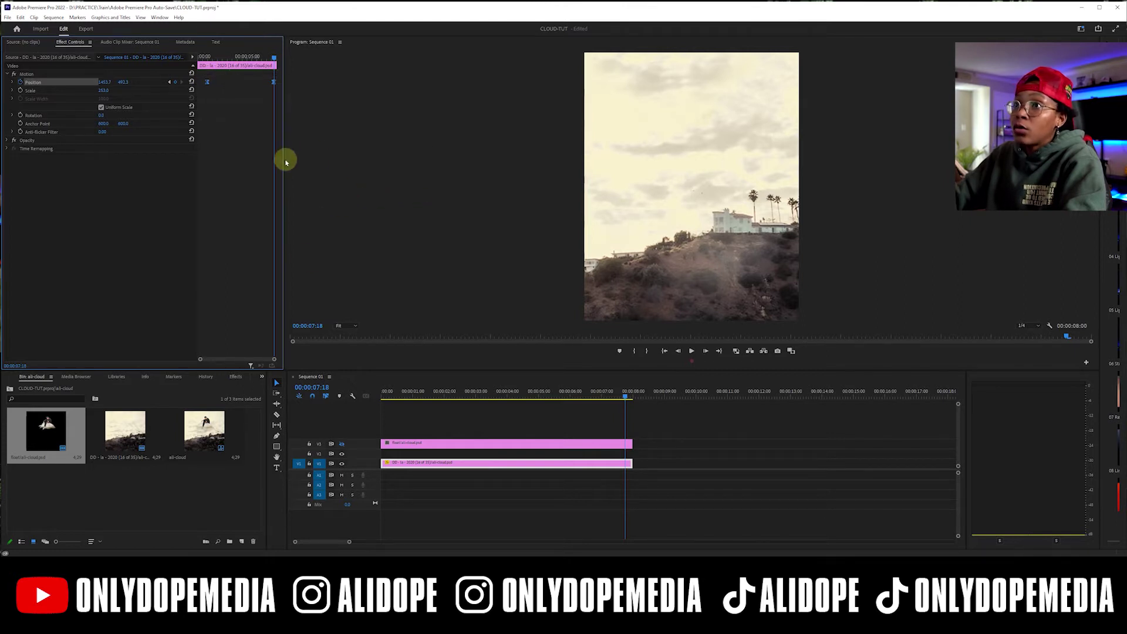
pyautogui.click(435, 435)
pyautogui.moveTo(407, 395); pyautogui.dragTo(375, 395)
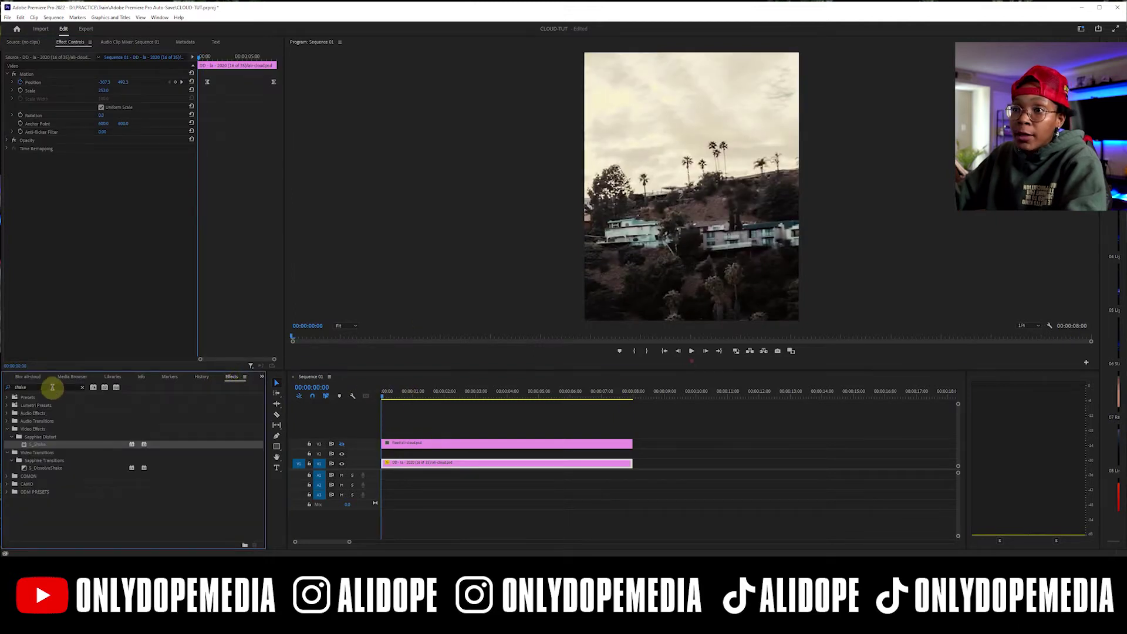
# Step: Apply the Fast Blur In and Fast Blur Out presets to the V1 hills clip
pyautogui.write('fast')
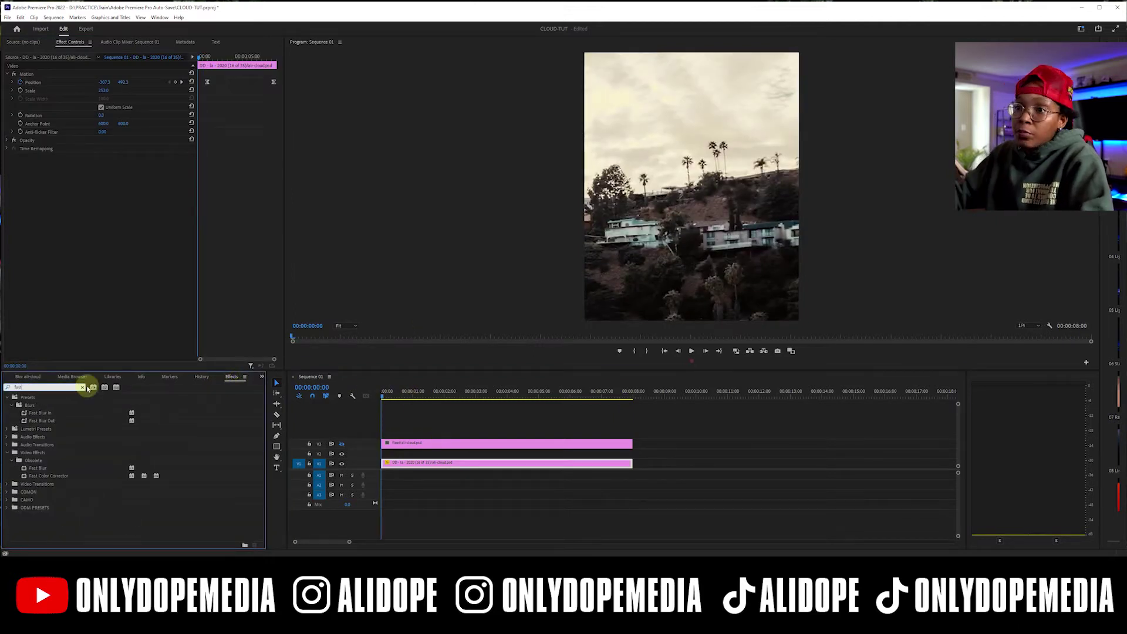
pyautogui.click(60, 414)
pyautogui.moveTo(60, 417); pyautogui.dragTo(390, 463)
pyautogui.moveTo(66, 420); pyautogui.dragTo(643, 428)
pyautogui.moveTo(628, 465); pyautogui.dragTo(628, 465)
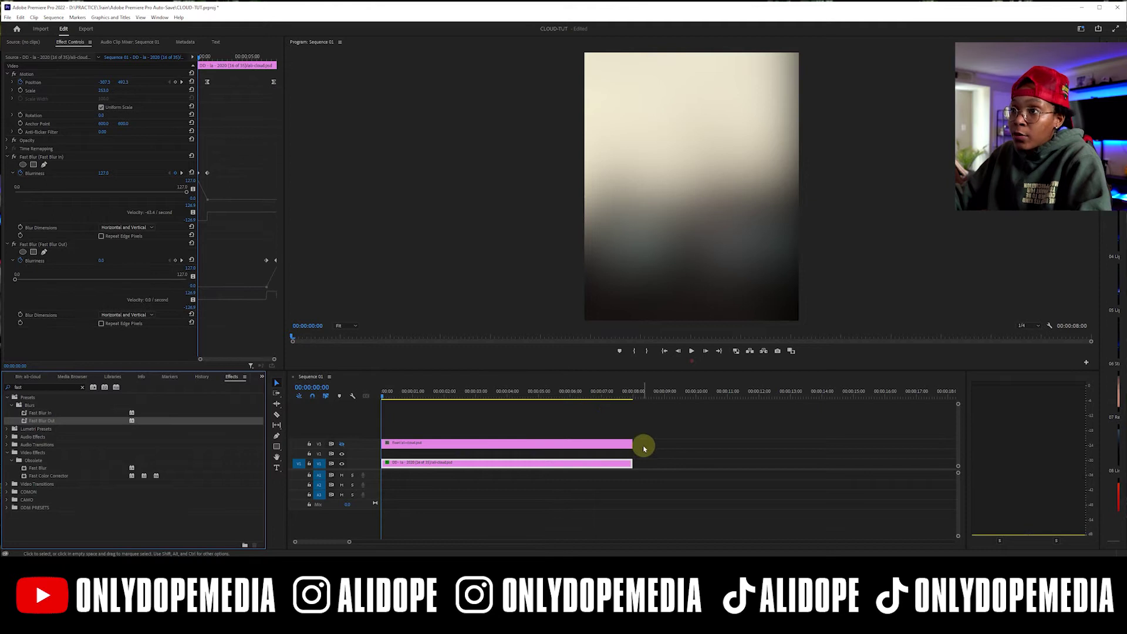
pyautogui.moveTo(382, 393); pyautogui.dragTo(594, 408)
pyautogui.click(63, 386)
pyautogui.write('direc')
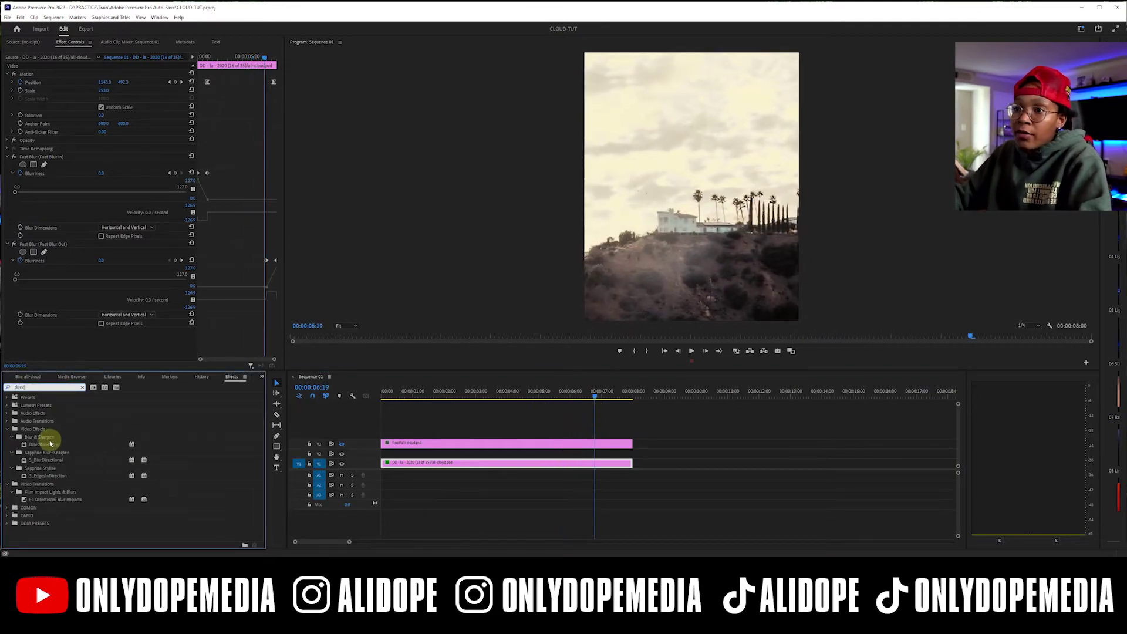
# Step: Add Directional Blur to the hills clip and increase its Blur Length
pyautogui.moveTo(50, 443); pyautogui.dragTo(237, 331)
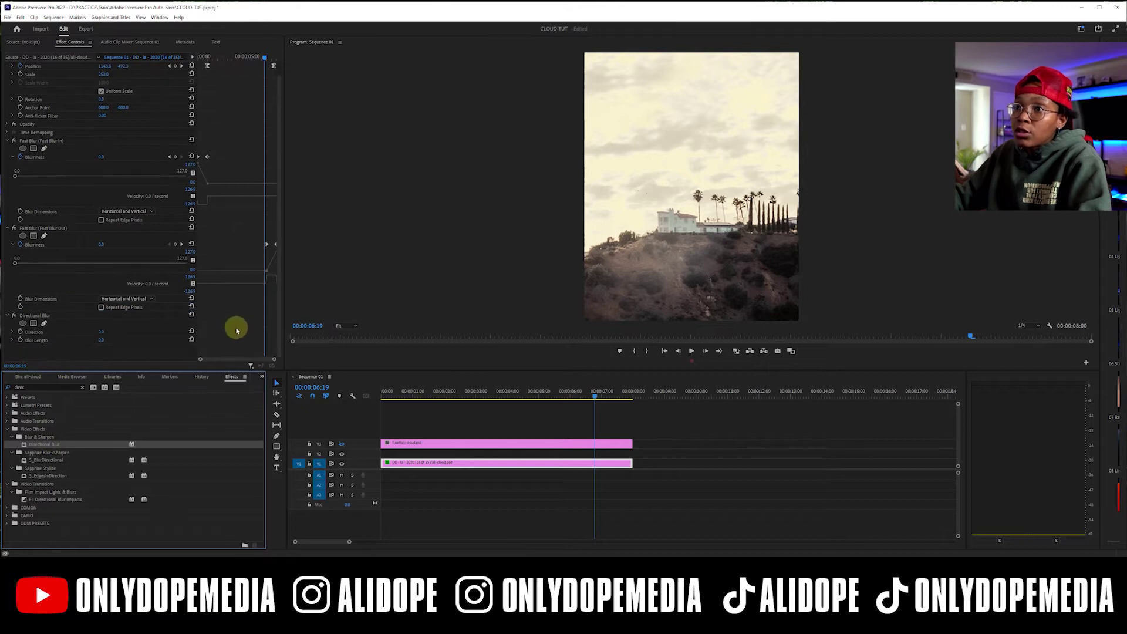
pyautogui.click(7, 142)
pyautogui.click(7, 166)
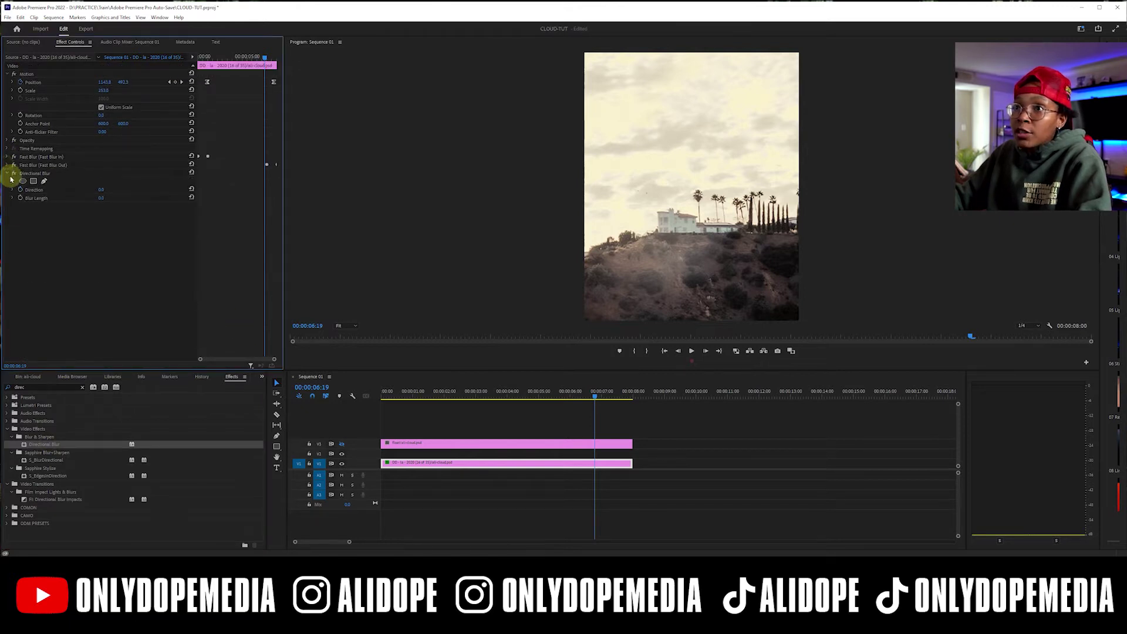
pyautogui.moveTo(101, 197)
pyautogui.mouseDown()
pyautogui.moveTo(112, 198)
pyautogui.moveTo(100, 198)
pyautogui.moveTo(107, 190)
pyautogui.mouseUp()
pyautogui.moveTo(410, 395)
pyautogui.mouseDown()
pyautogui.moveTo(379, 395)
pyautogui.moveTo(615, 409)
pyautogui.moveTo(417, 397)
pyautogui.mouseUp()
# Step: Turn V3's man-on-cloud layer back on and scale it to about 154%
pyautogui.click(341, 445)
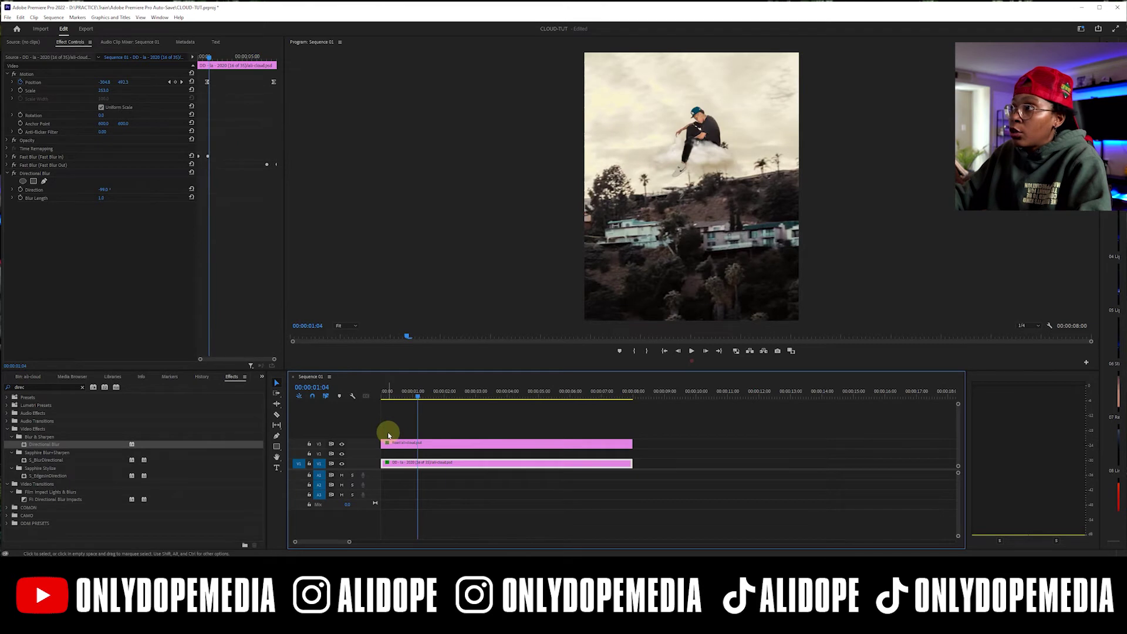
pyautogui.click(425, 443)
pyautogui.click(106, 84)
pyautogui.moveTo(103, 91); pyautogui.dragTo(135, 90)
# Step: Adjust the man-on-cloud scale, save the project, and return the playhead to the start
pyautogui.click(108, 90)
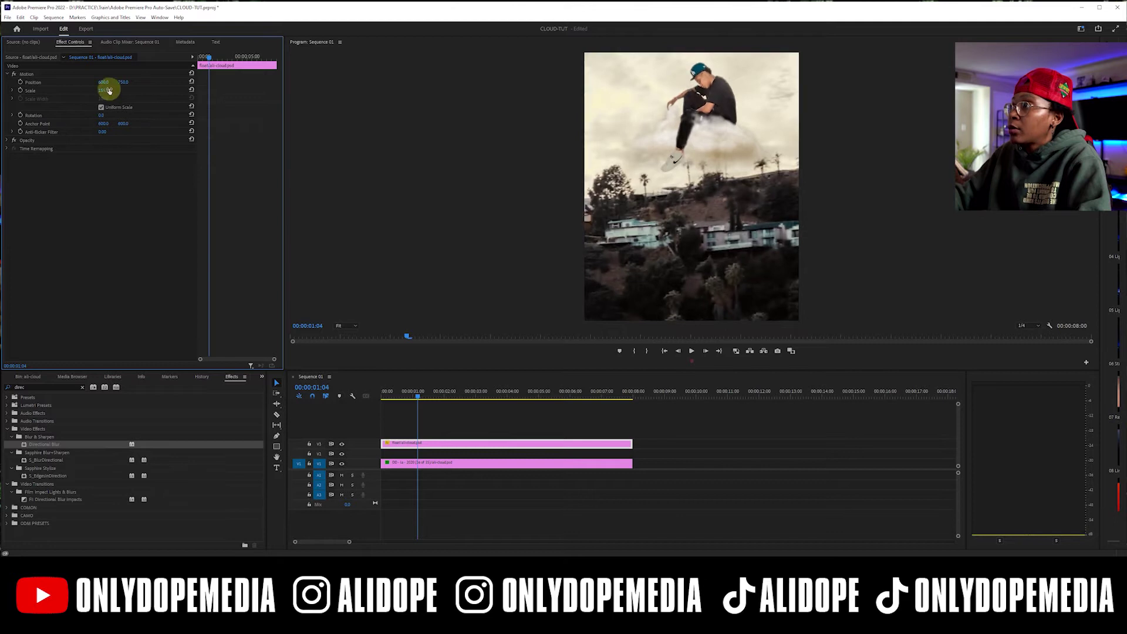
pyautogui.hotkey('ctrl', 's')
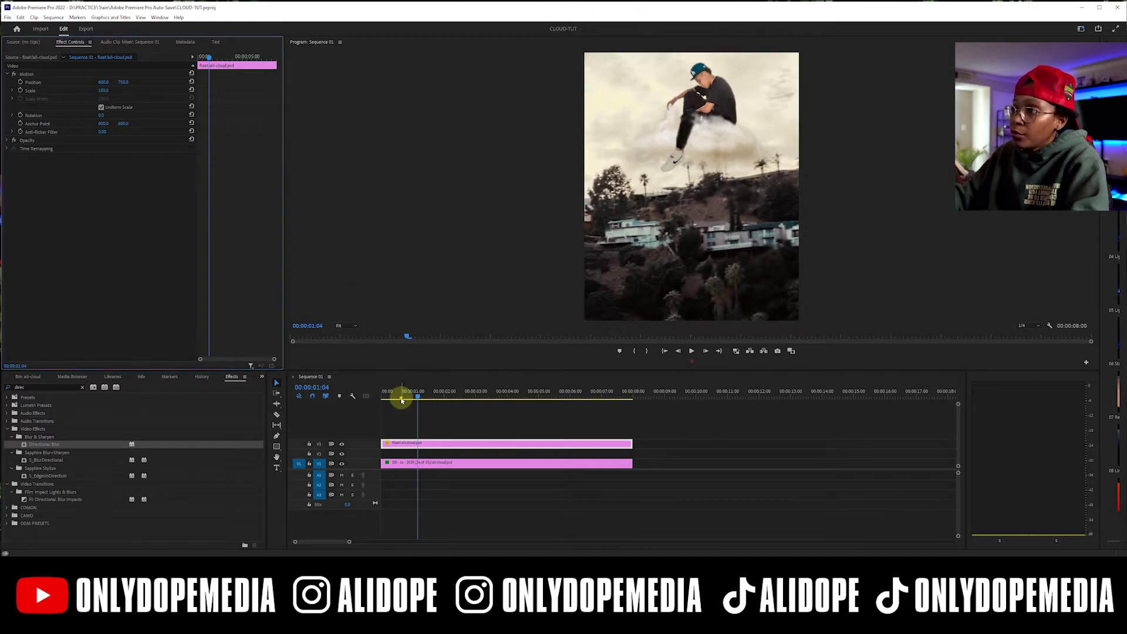
pyautogui.click(383, 398)
pyautogui.moveTo(383, 398); pyautogui.dragTo(380, 398)
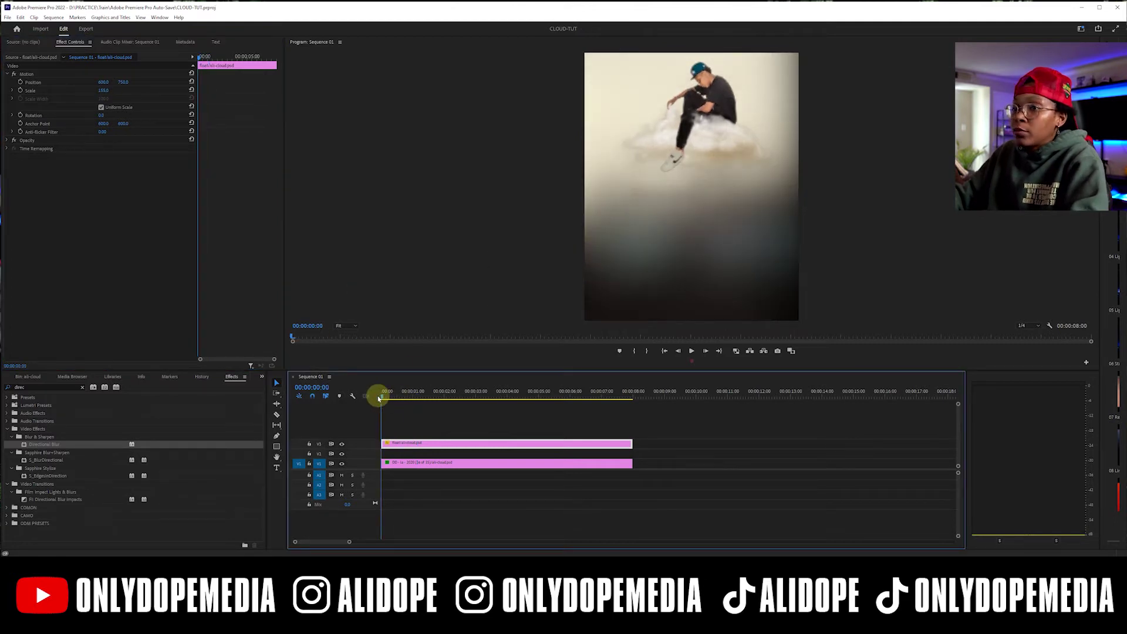
# Step: Search the effects for 'fast' and try dragging the Fast Blur In preset toward Effect Controls
pyautogui.click(38, 386)
pyautogui.write('fast')
pyautogui.click(60, 412)
pyautogui.moveTo(60, 412); pyautogui.dragTo(109, 414)
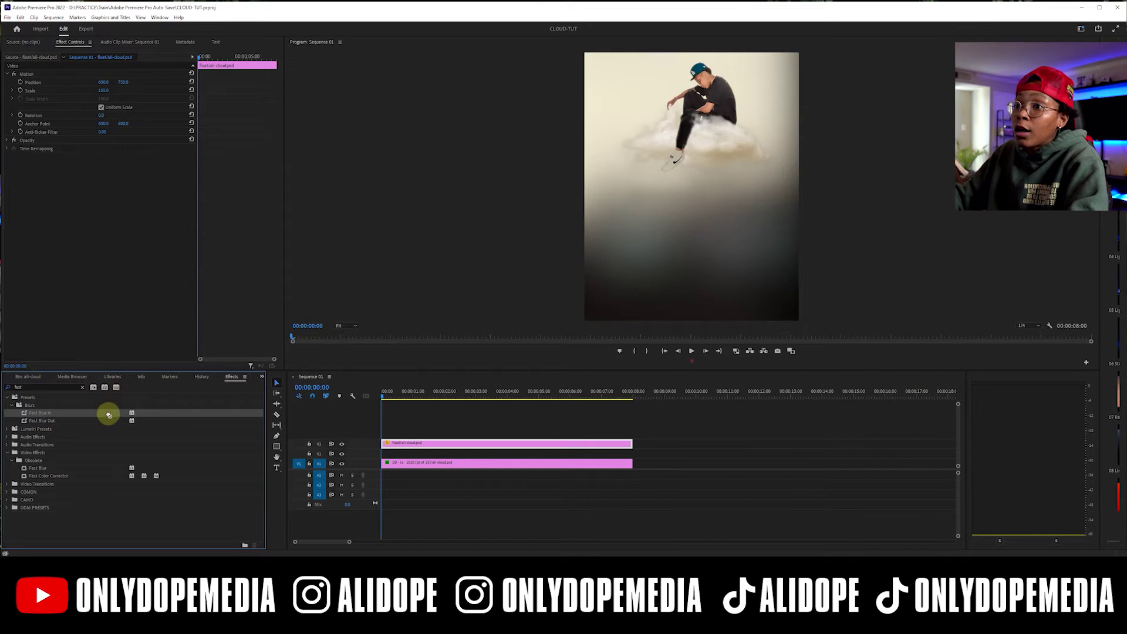
# Step: Preview the sequence to about 2.5 seconds and set a position keyframe at the start
pyautogui.click(385, 397)
pyautogui.moveTo(389, 398); pyautogui.dragTo(349, 392)
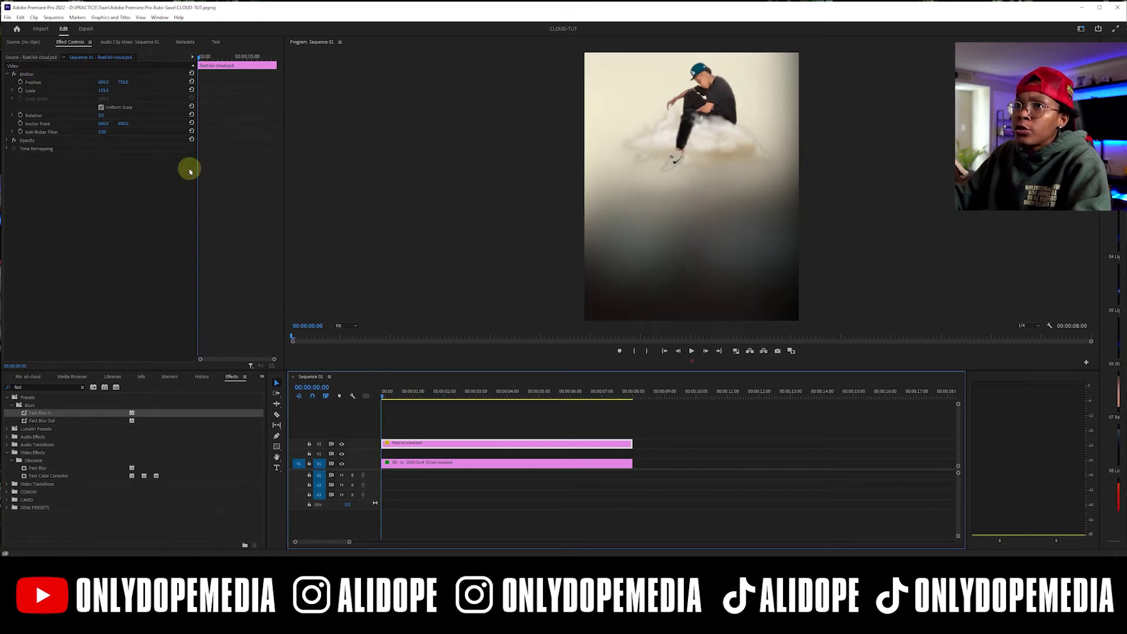
pyautogui.click(19, 83)
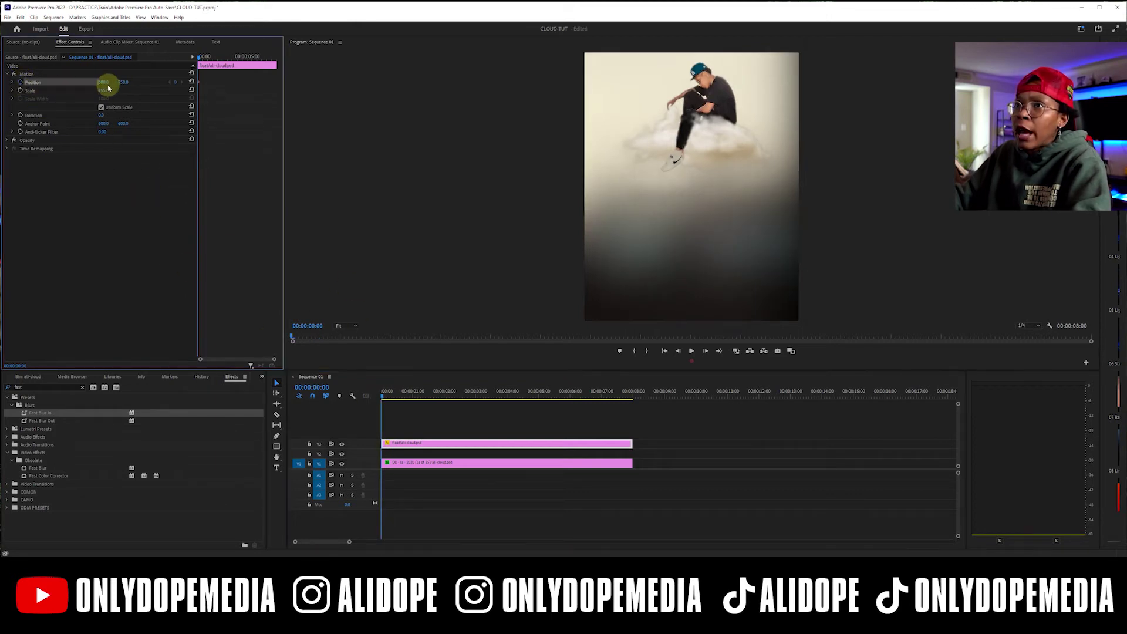
# Step: Keyframe the figure's X position from 1822 off the right edge to about 513 at 7 seconds
pyautogui.moveTo(104, 83); pyautogui.dragTo(444, 478)
pyautogui.moveTo(387, 405); pyautogui.dragTo(428, 397)
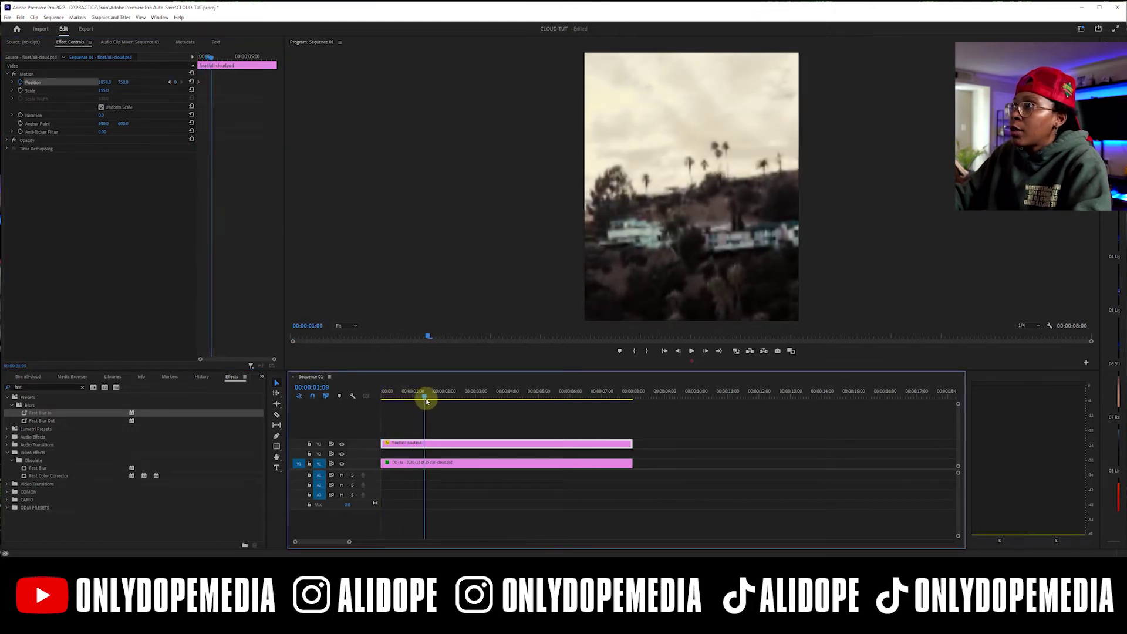
pyautogui.moveTo(106, 84); pyautogui.dragTo(169, 106)
pyautogui.moveTo(439, 400); pyautogui.dragTo(614, 397)
pyautogui.moveTo(101, 82); pyautogui.dragTo(50, 82)
pyautogui.click(176, 83)
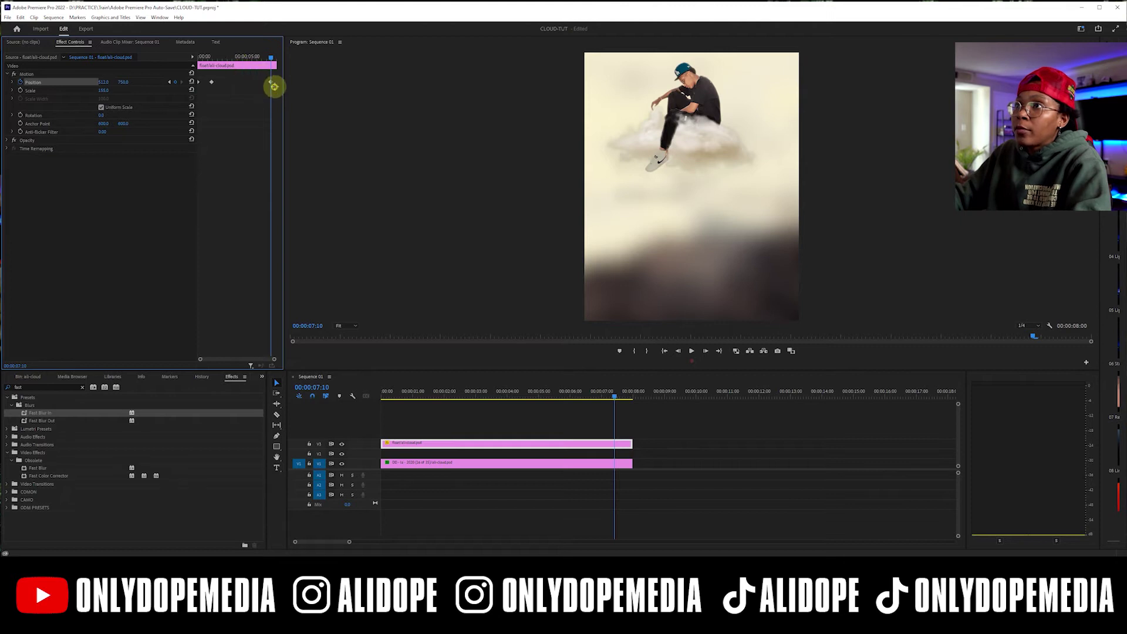
# Step: Give the first position keyframe Ease In interpolation, save, and preview the start
pyautogui.click(211, 84)
pyautogui.rightClick(271, 82)
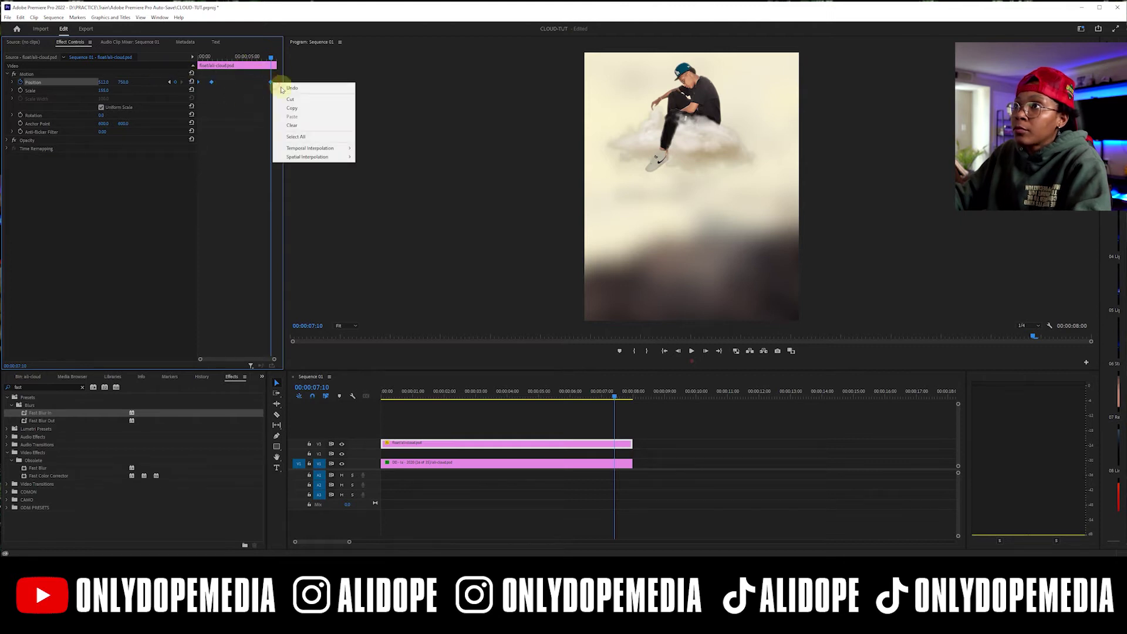
pyautogui.moveTo(329, 148)
pyautogui.click(371, 195)
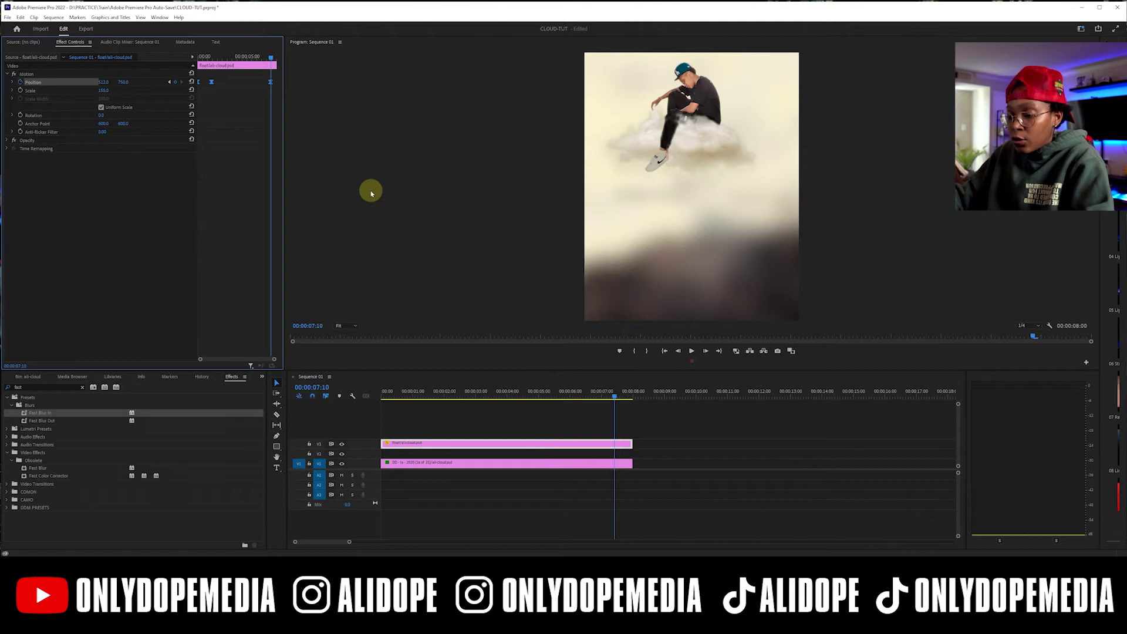
pyautogui.hotkey('ctrl', 's')
pyautogui.click(446, 432)
pyautogui.moveTo(407, 395); pyautogui.dragTo(524, 399)
# Step: Drop Fast Blur In and Fast Blur Out onto the V3 man-on-cloud clip and preview the blur
pyautogui.moveTo(48, 418); pyautogui.dragTo(396, 439)
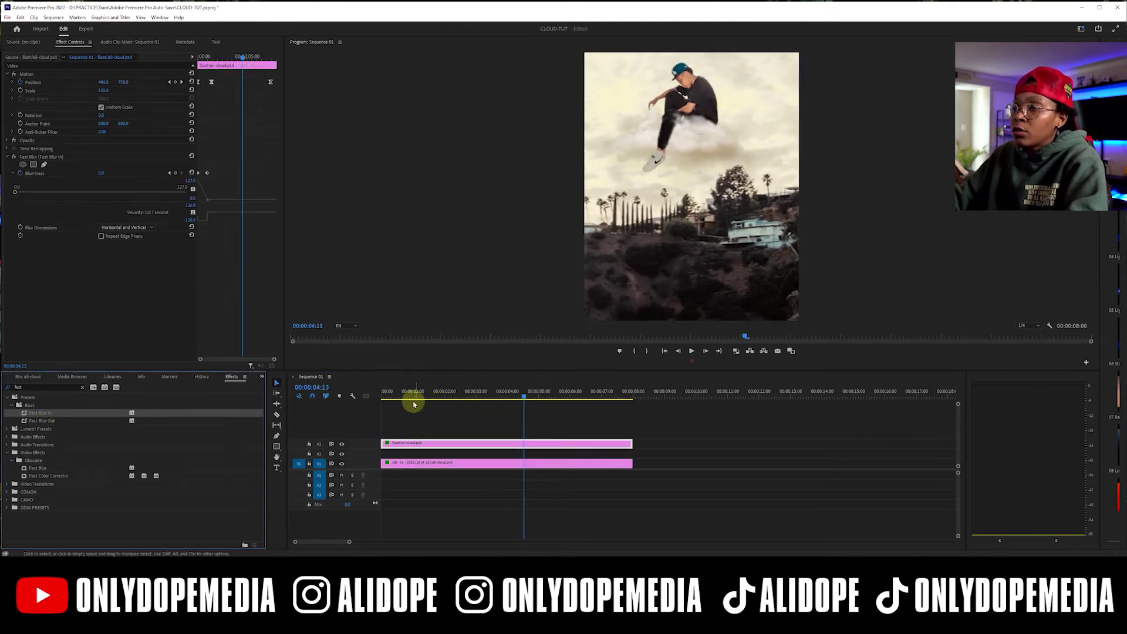
pyautogui.moveTo(170, 419); pyautogui.dragTo(599, 445)
pyautogui.moveTo(398, 392); pyautogui.dragTo(500, 392)
pyautogui.click(429, 427)
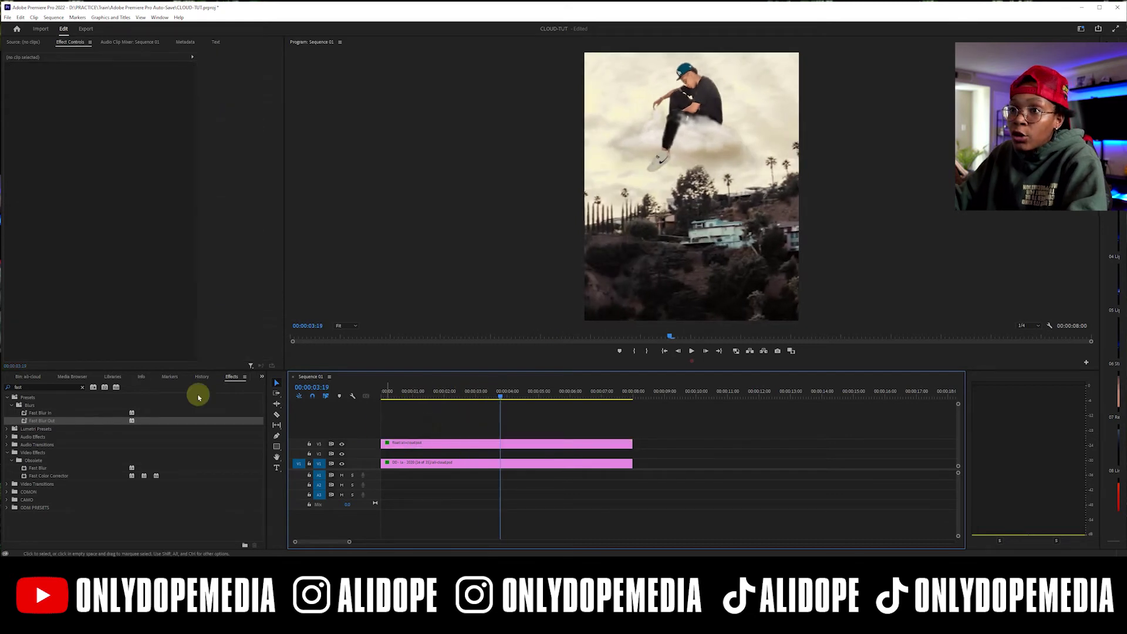
pyautogui.click(48, 387)
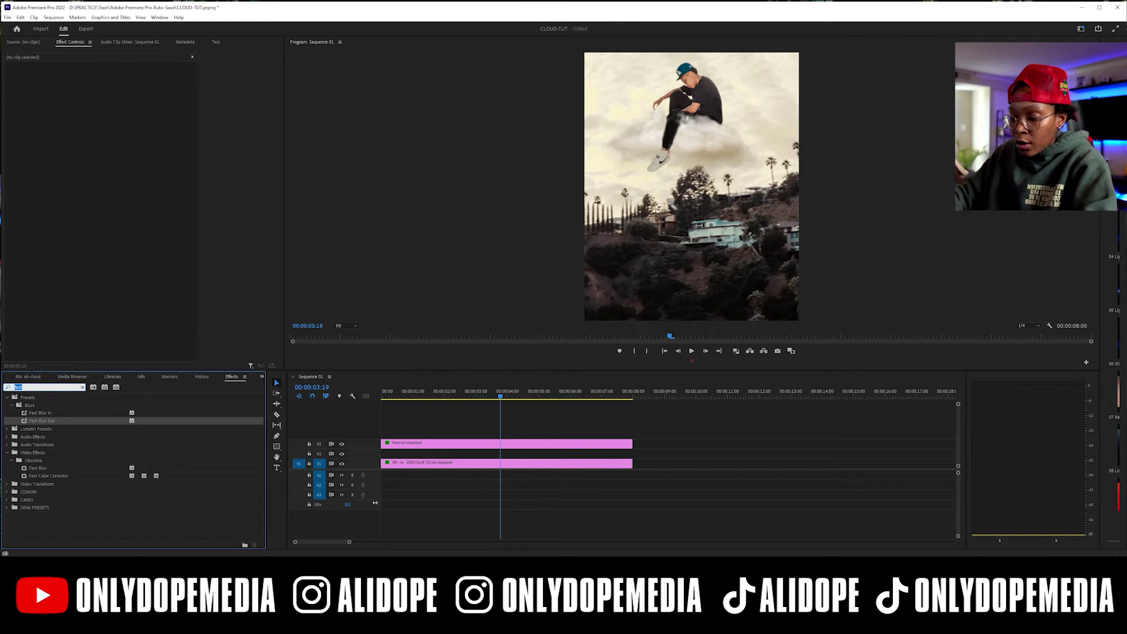
# Step: Apply Sapphire S_Shake to the cloud clip and load its Feeling Faint preset
pyautogui.write('shake')
pyautogui.click(50, 444)
pyautogui.moveTo(53, 444); pyautogui.dragTo(395, 443)
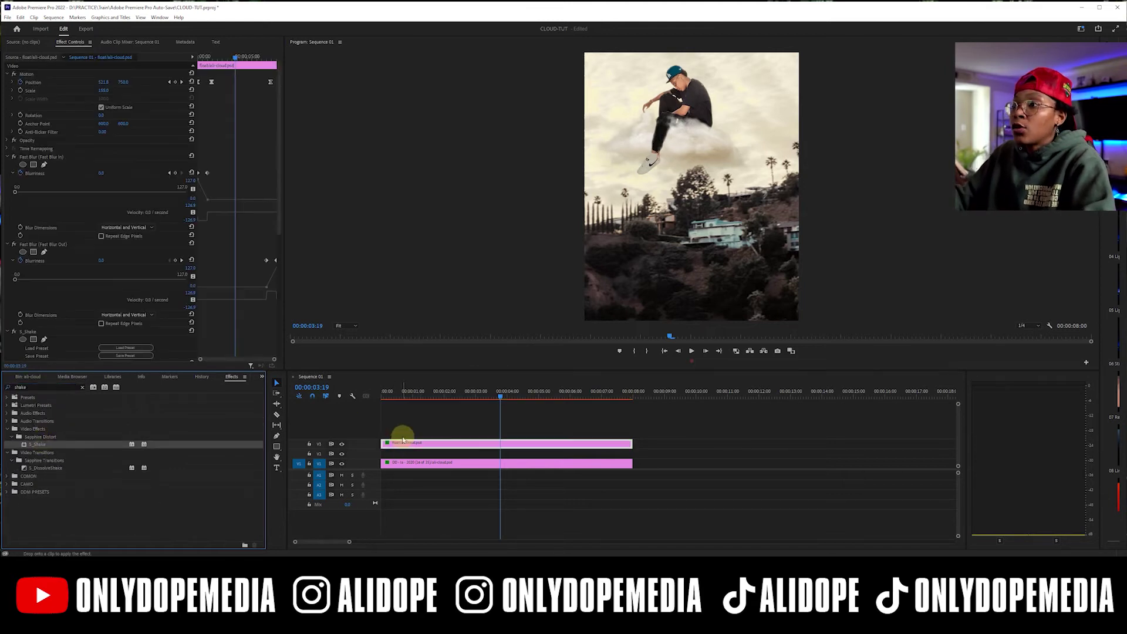
pyautogui.click(126, 348)
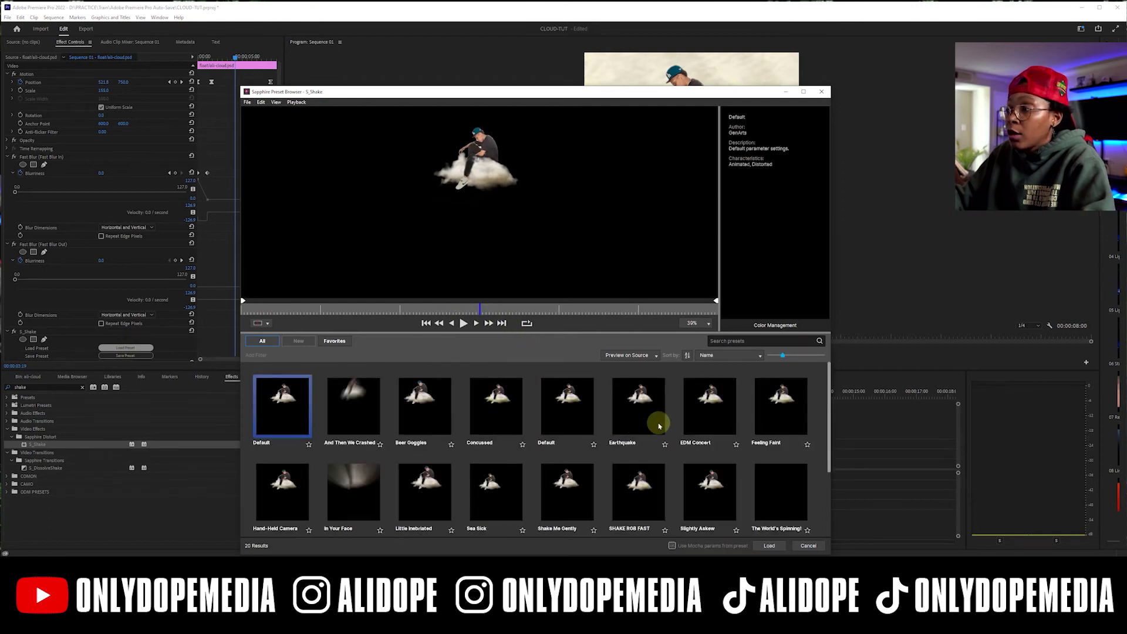
pyautogui.click(775, 420)
pyautogui.click(763, 545)
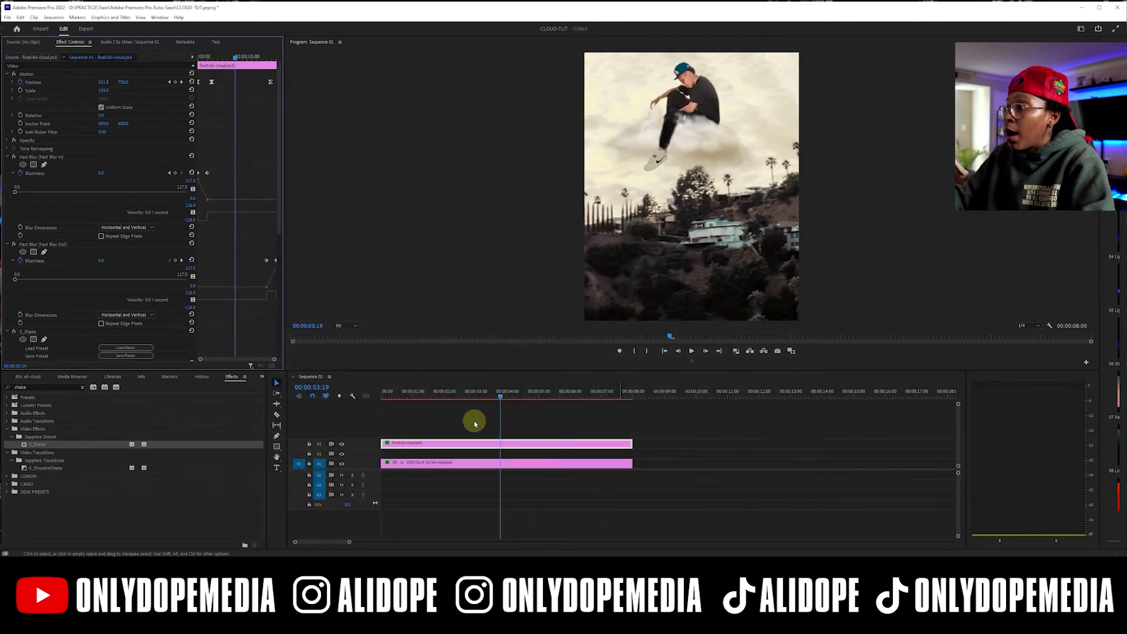
# Step: Preview the shake, save, and collapse the Fast Blur In, Fast Blur Out and S_Shake settings
pyautogui.moveTo(393, 396); pyautogui.dragTo(561, 387)
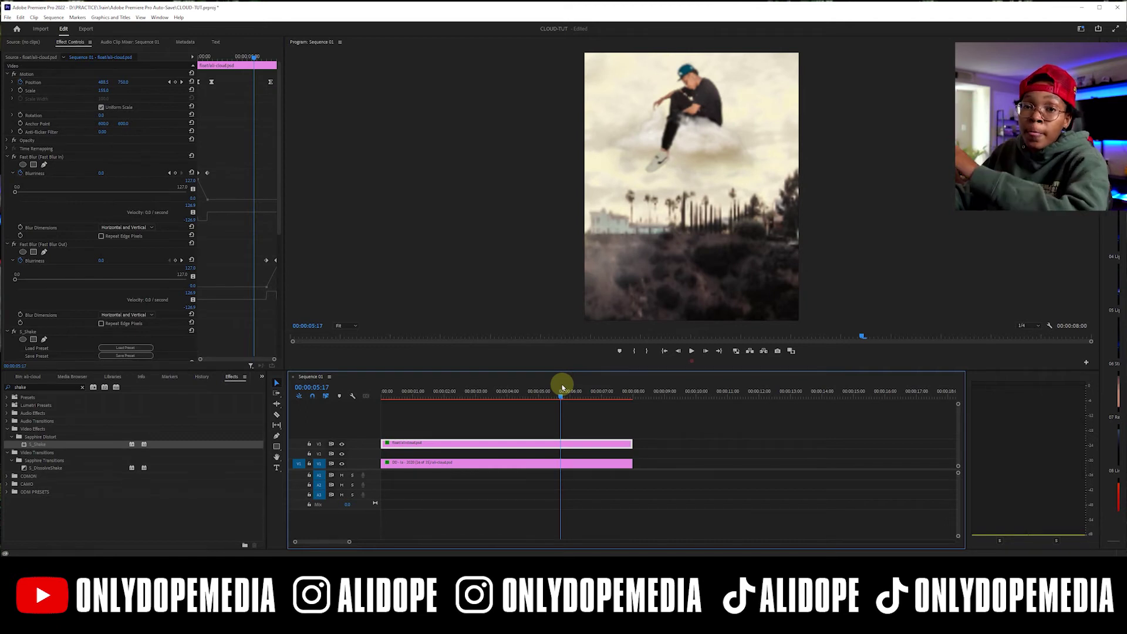
pyautogui.moveTo(561, 387); pyautogui.dragTo(417, 399)
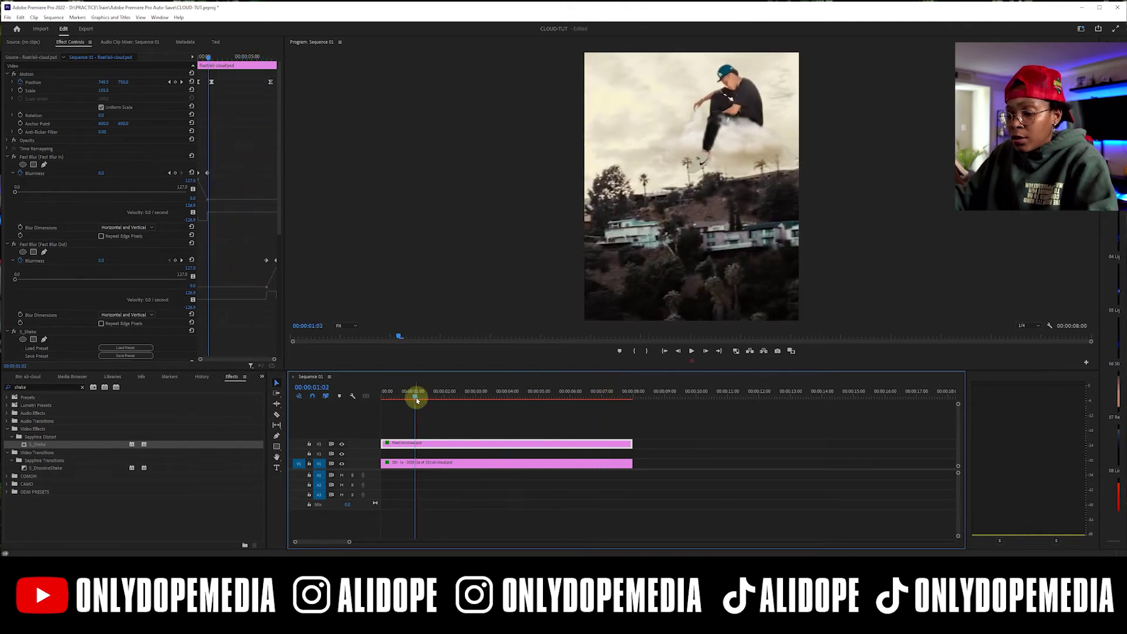
pyautogui.hotkey('ctrl', 's')
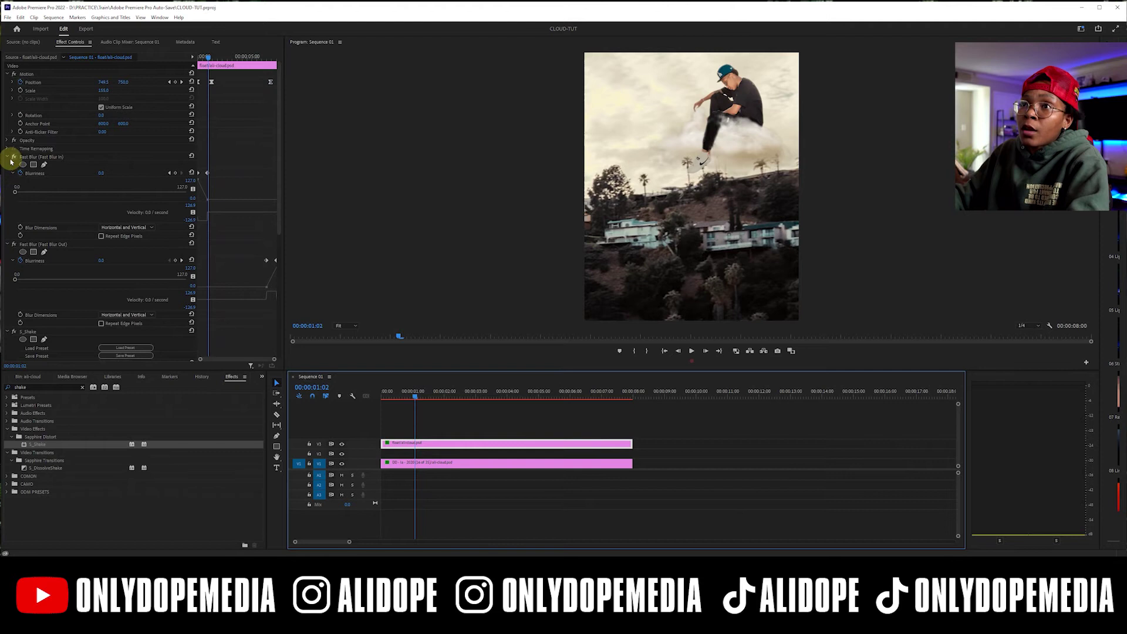
pyautogui.click(7, 157)
pyautogui.click(7, 166)
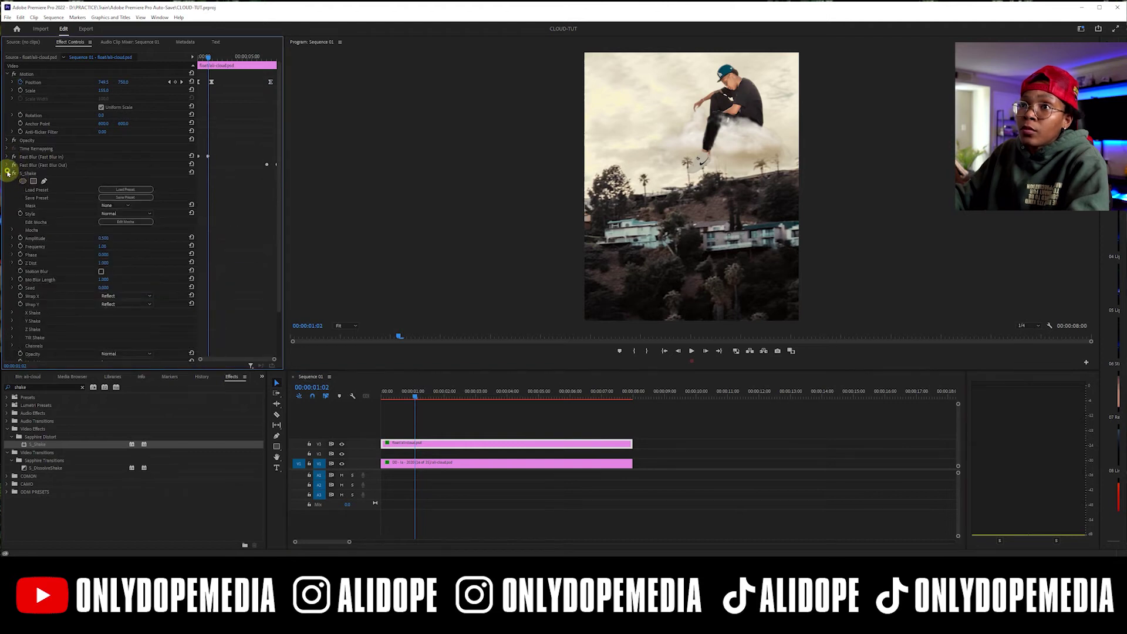
pyautogui.click(7, 174)
pyautogui.click(431, 418)
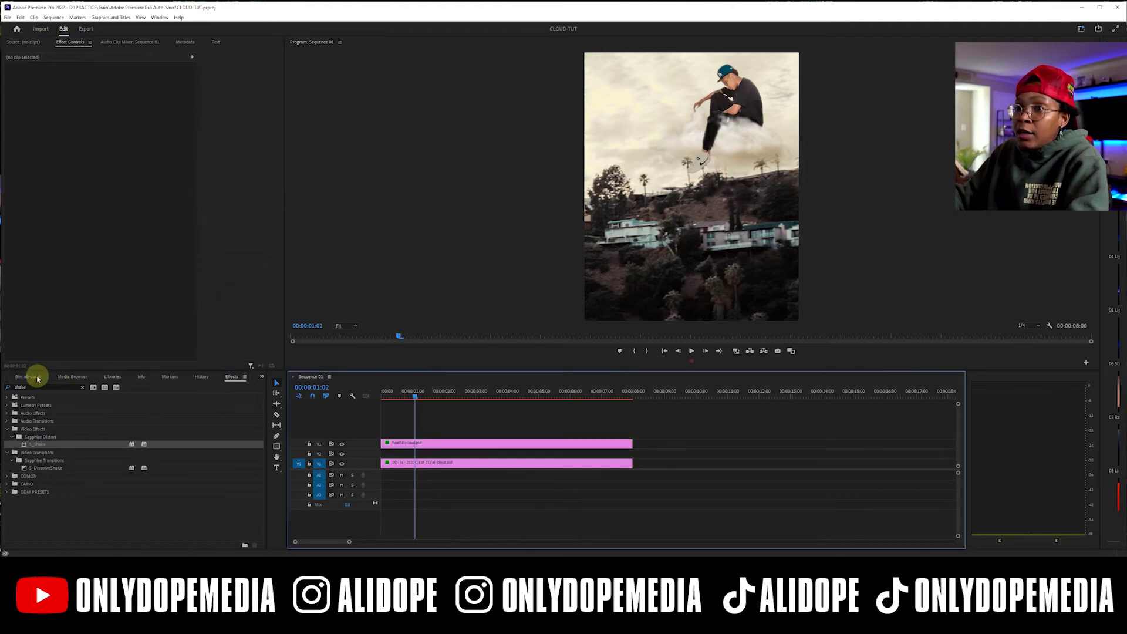
# Step: Import the moving-clouds green-screen clip and place it on V4 above the other clips
pyautogui.click(39, 377)
pyautogui.click(259, 377)
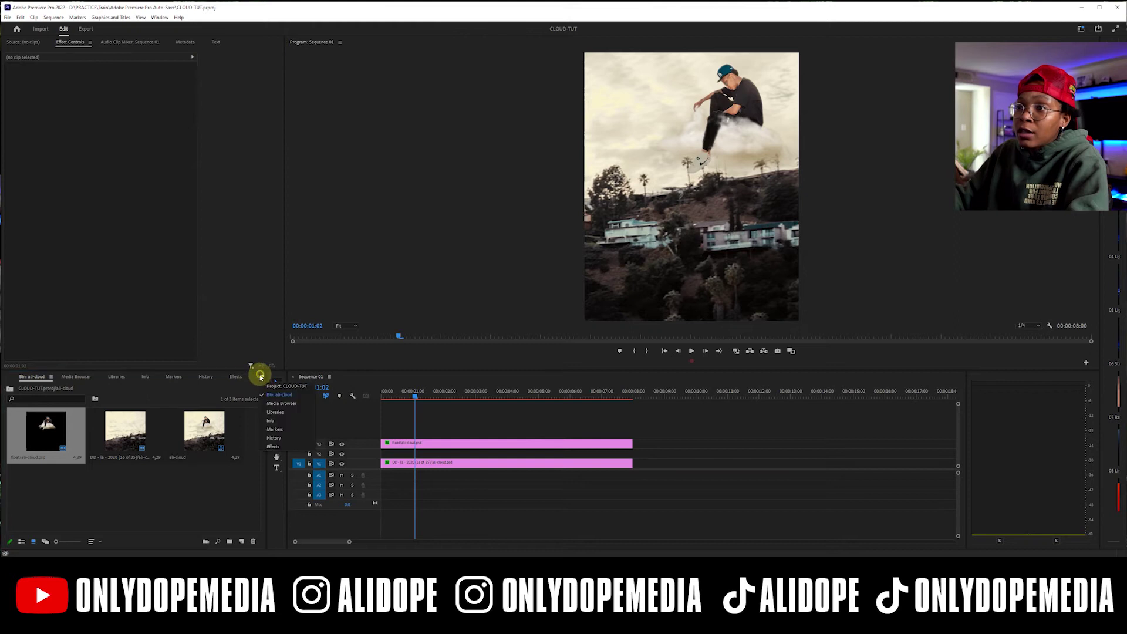
pyautogui.click(265, 386)
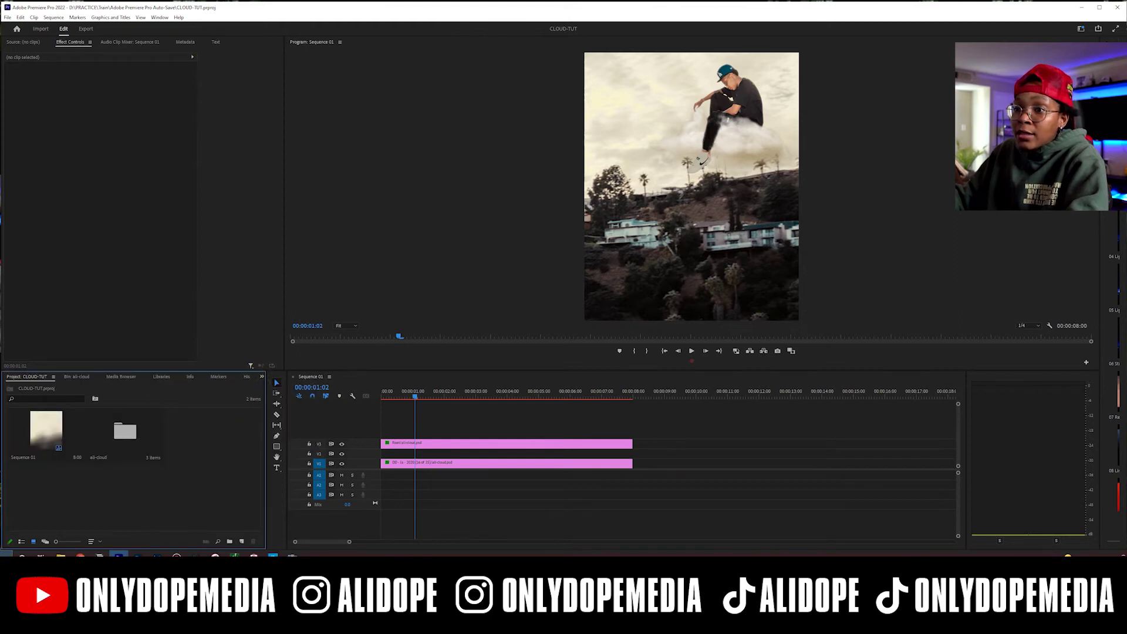
pyautogui.moveTo(60, 555)
pyautogui.moveTo(60, 555); pyautogui.dragTo(673, 178)
pyautogui.moveTo(210, 425); pyautogui.dragTo(389, 435)
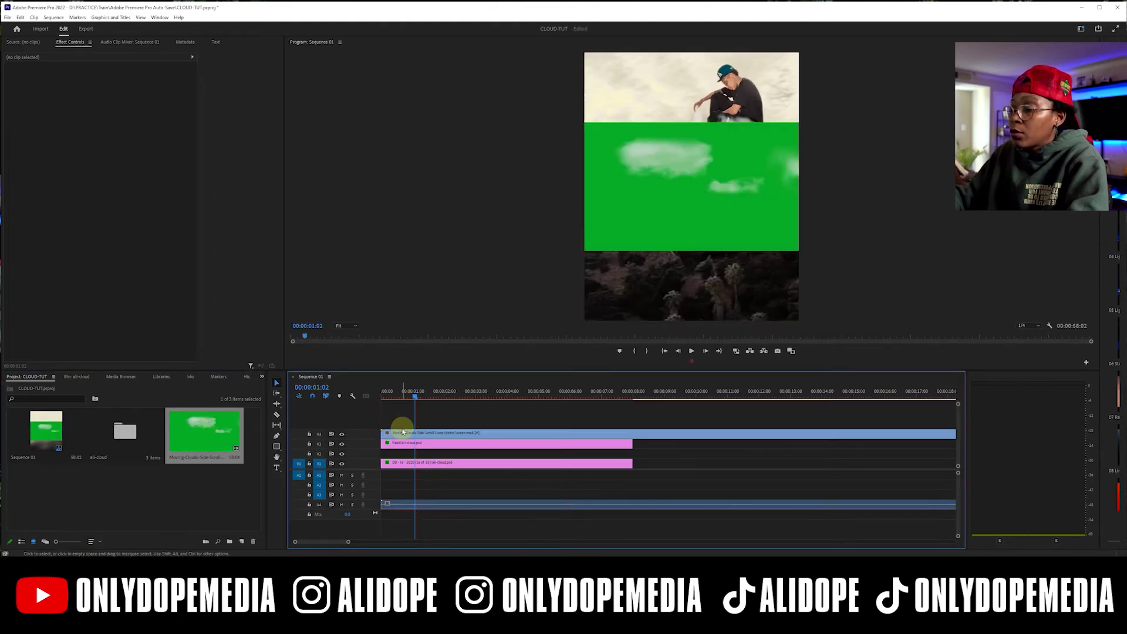
# Step: Rate-stretch the clouds clip so it ends with the other clips at 8 seconds
pyautogui.press('-')
pyautogui.press('-')
pyautogui.press('r')
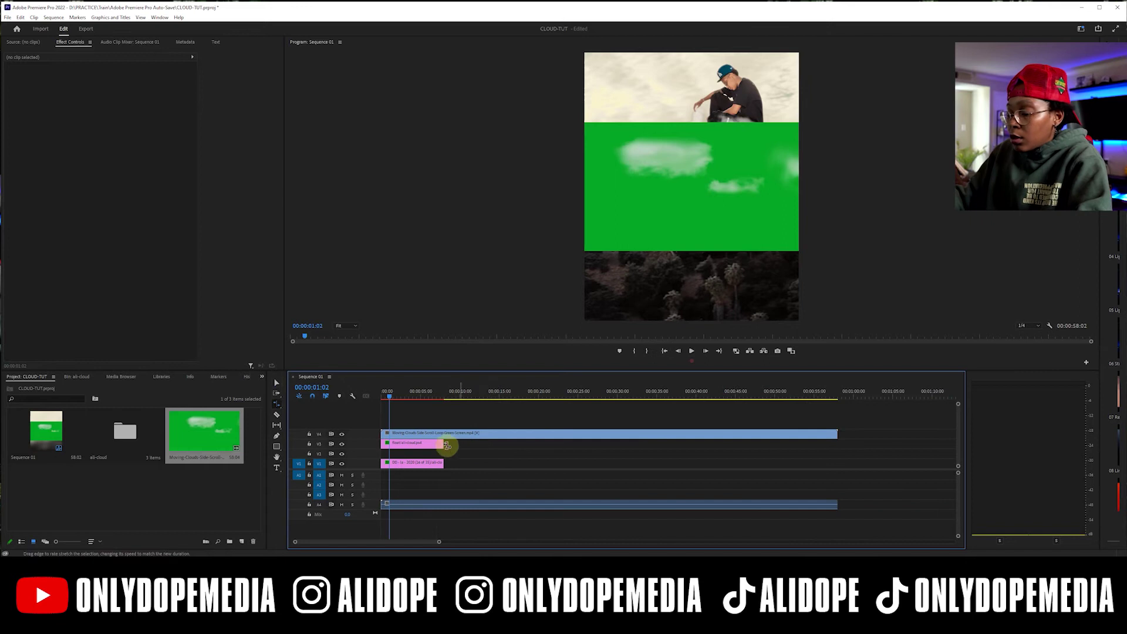
pyautogui.moveTo(833, 434); pyautogui.dragTo(452, 433)
pyautogui.press('v')
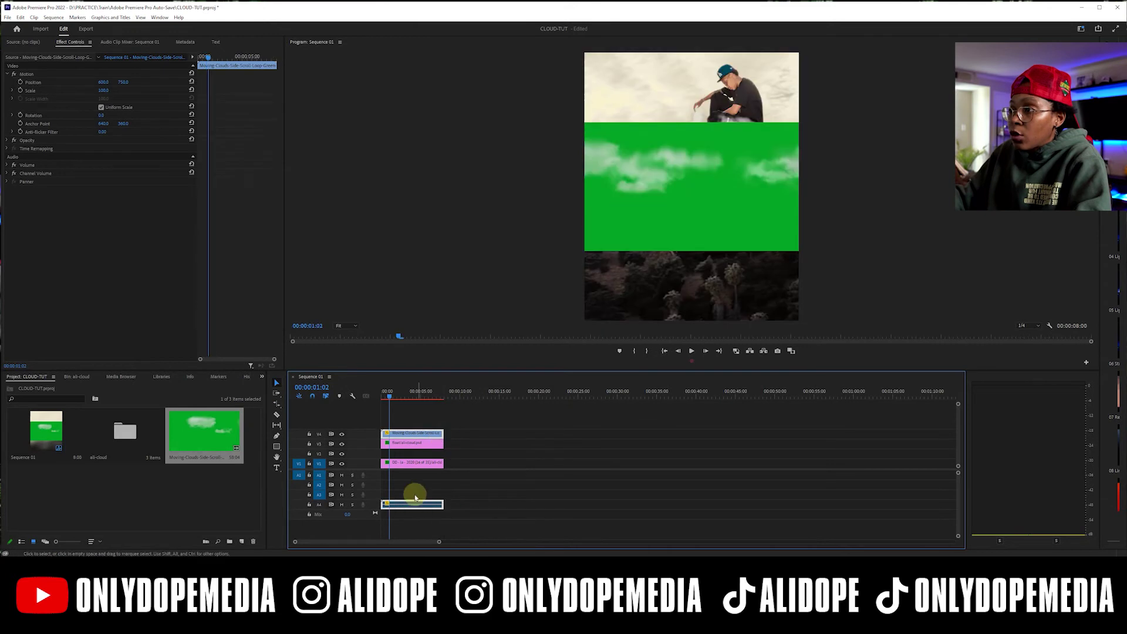
# Step: Unlink and delete the clouds clip's audio, then preview the sequence further along
pyautogui.rightClick(411, 505)
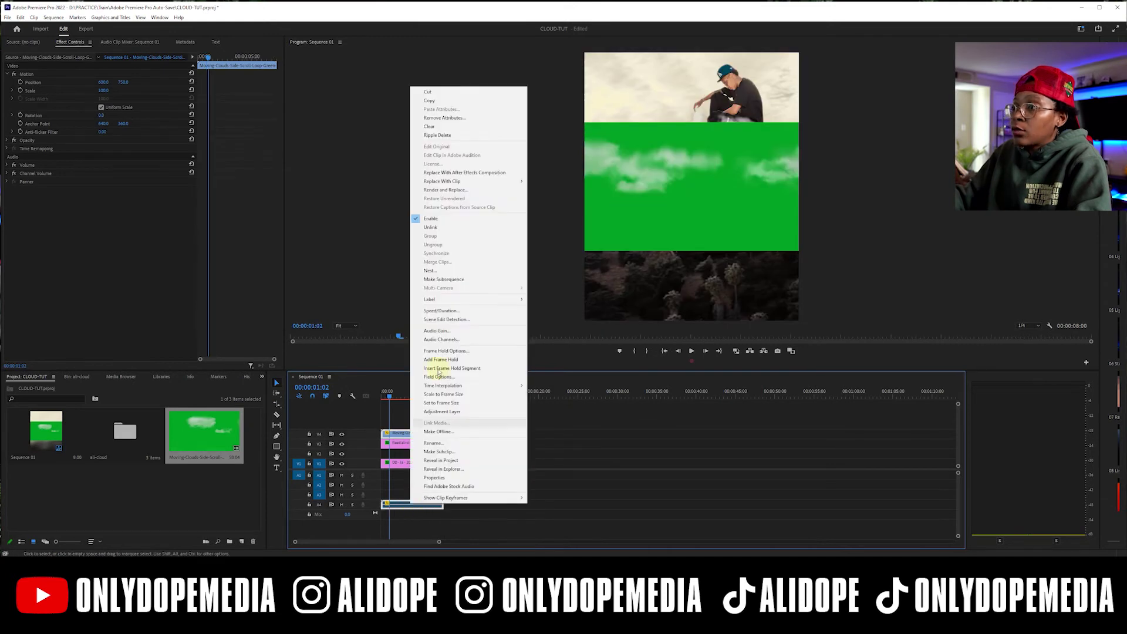
pyautogui.click(434, 230)
pyautogui.press('Delete')
pyautogui.press('=')
pyautogui.press('=')
pyautogui.press('=')
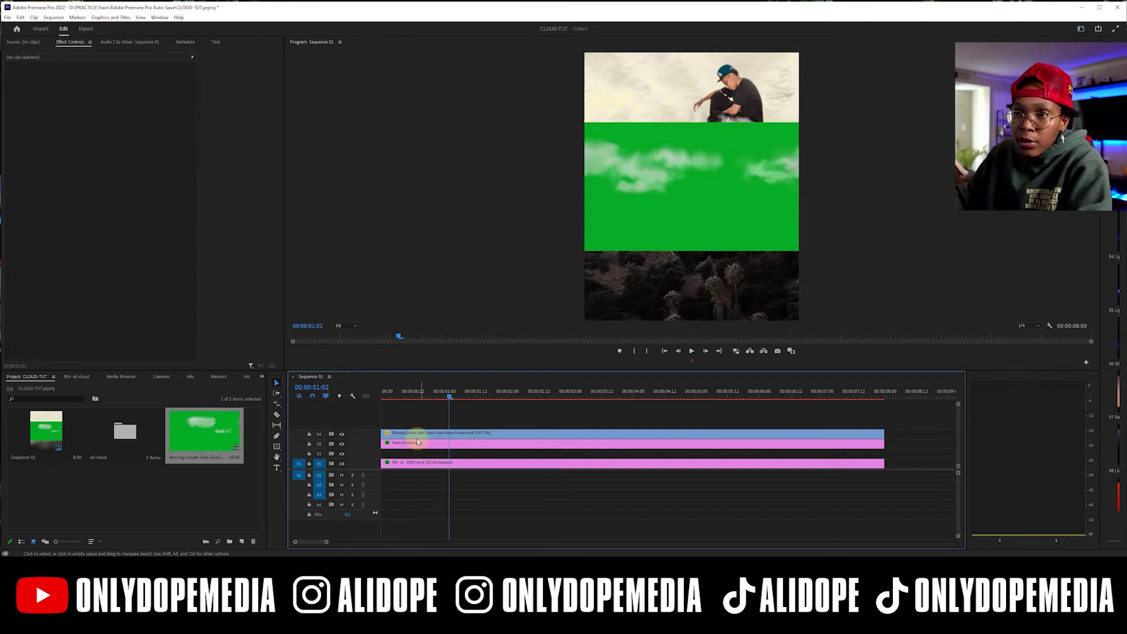
pyautogui.press('Right')
pyautogui.press('Right')
pyautogui.press('Right')
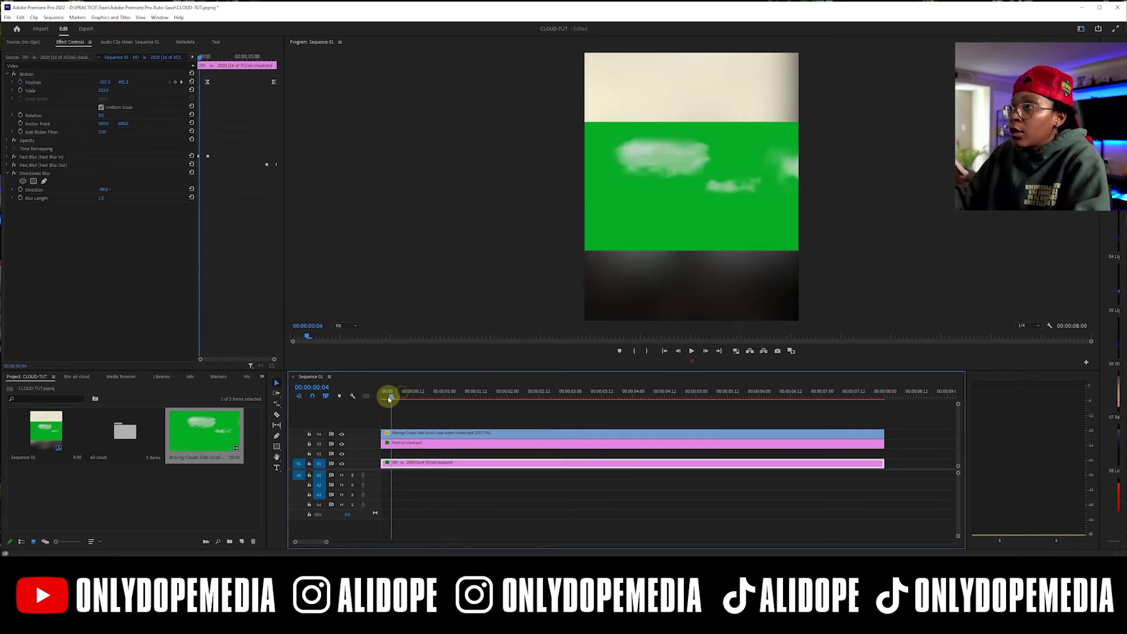
pyautogui.moveTo(469, 397); pyautogui.dragTo(538, 392)
# Step: Apply Ultra Key to the V4 clouds clip and eyedropper the green screen in the Program Monitor
pyautogui.click(480, 437)
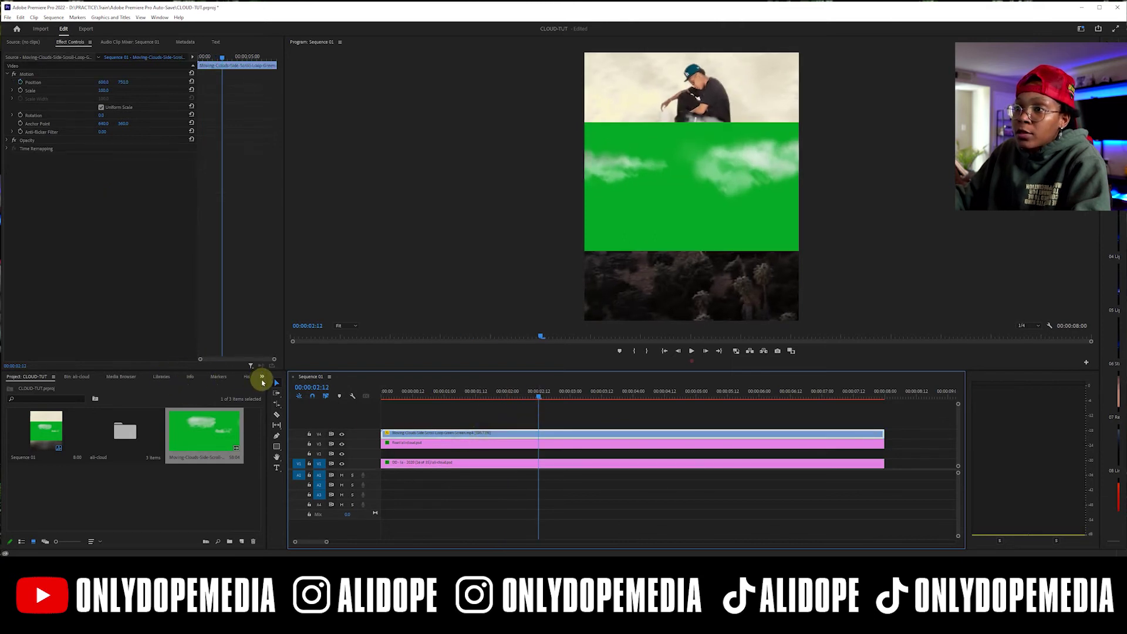
pyautogui.click(264, 380)
pyautogui.click(269, 448)
pyautogui.click(60, 387)
pyautogui.write('ult')
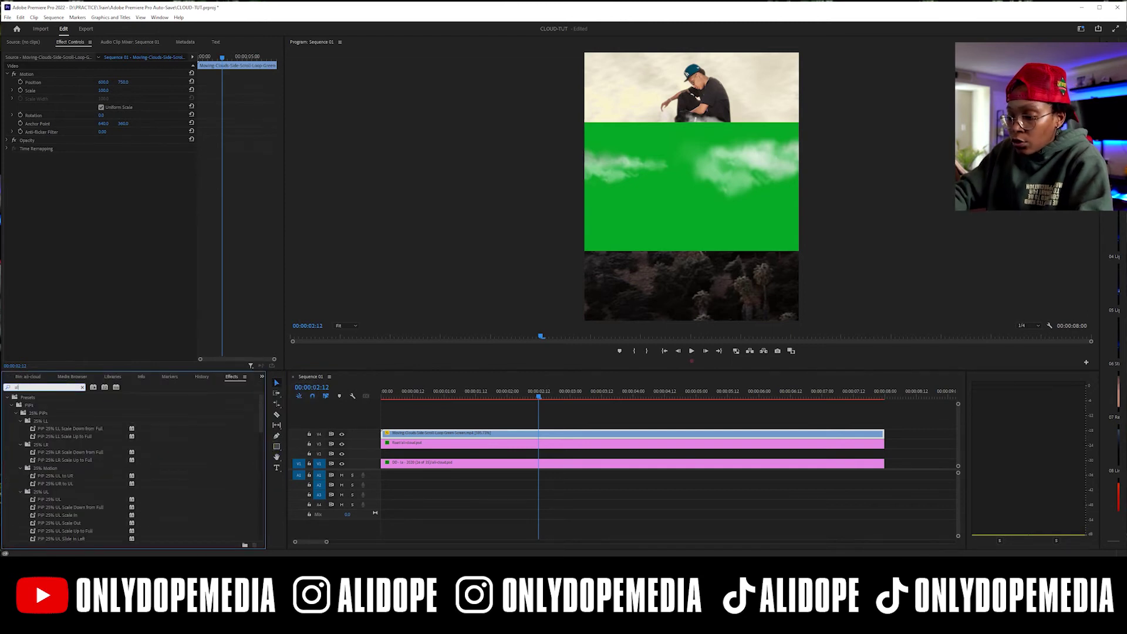
pyautogui.moveTo(59, 475); pyautogui.dragTo(412, 434)
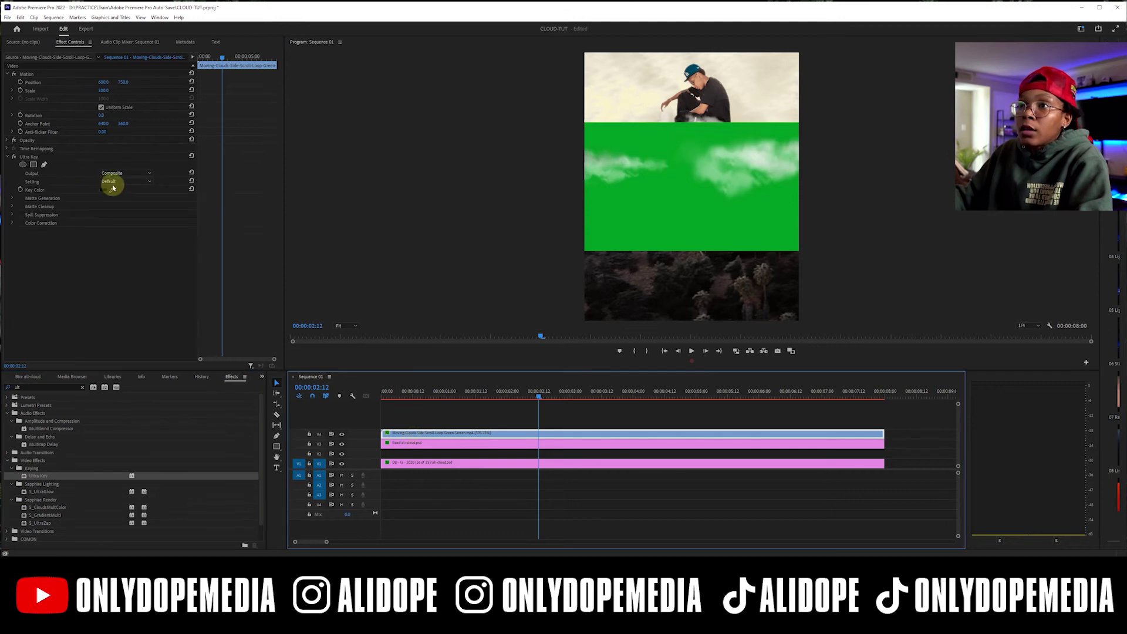
pyautogui.moveTo(113, 188); pyautogui.dragTo(487, 174)
pyautogui.moveTo(685, 222); pyautogui.dragTo(685, 222)
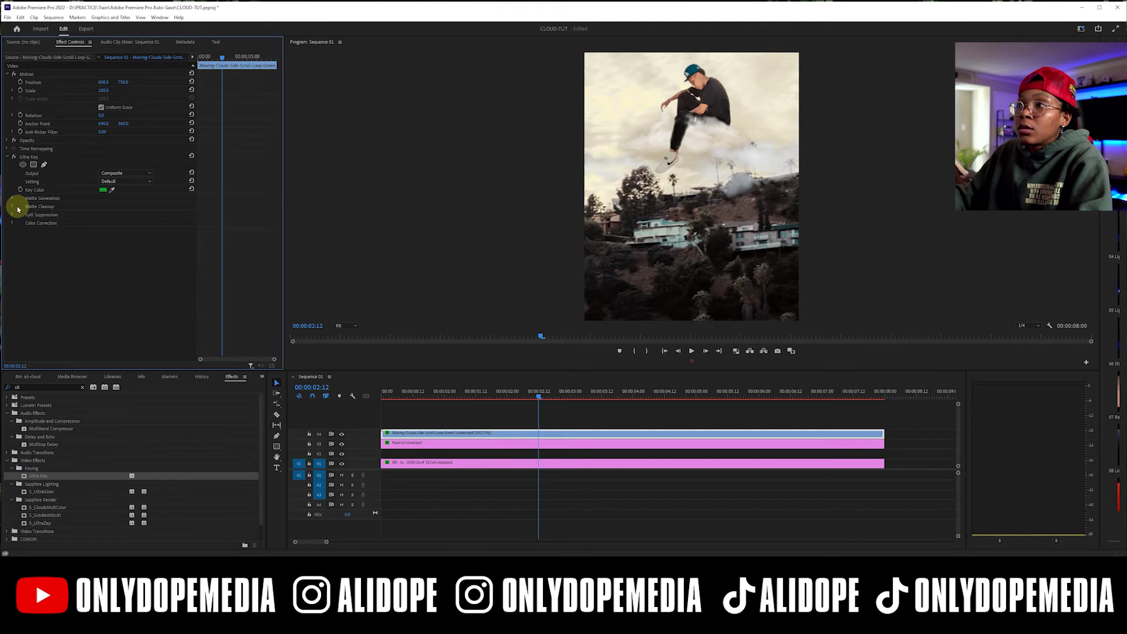
pyautogui.moveTo(415, 395); pyautogui.dragTo(640, 395)
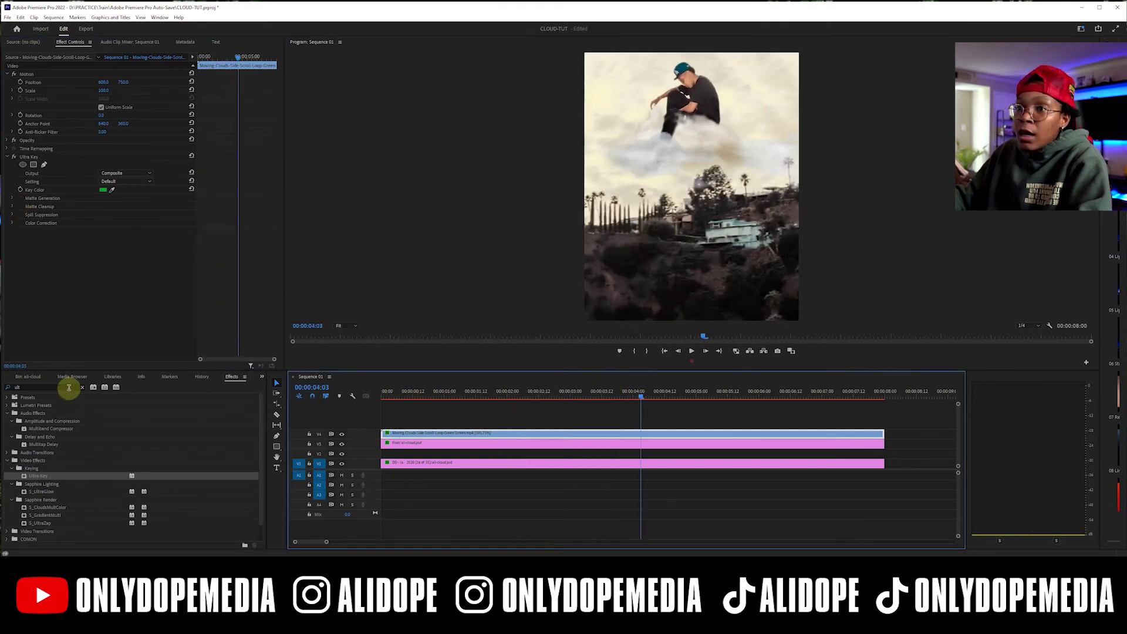
pyautogui.click(68, 387)
# Step: Apply Color Balance (HLS) to the clouds with Saturation -30 and scale them to 192
pyautogui.write('hls')
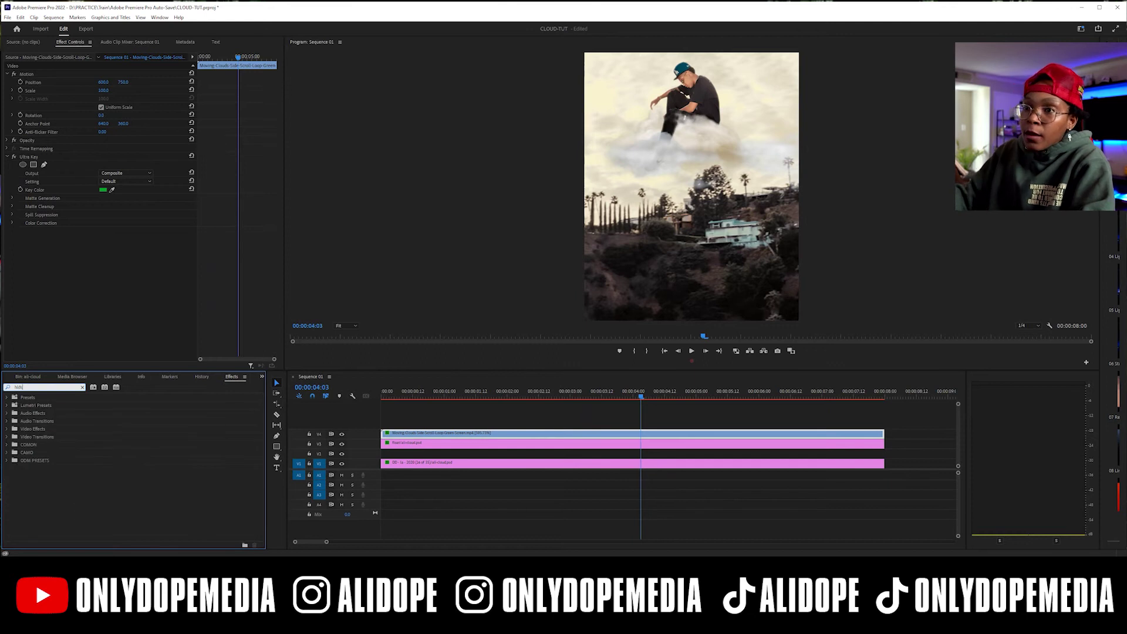
pyautogui.moveTo(97, 445); pyautogui.dragTo(182, 239)
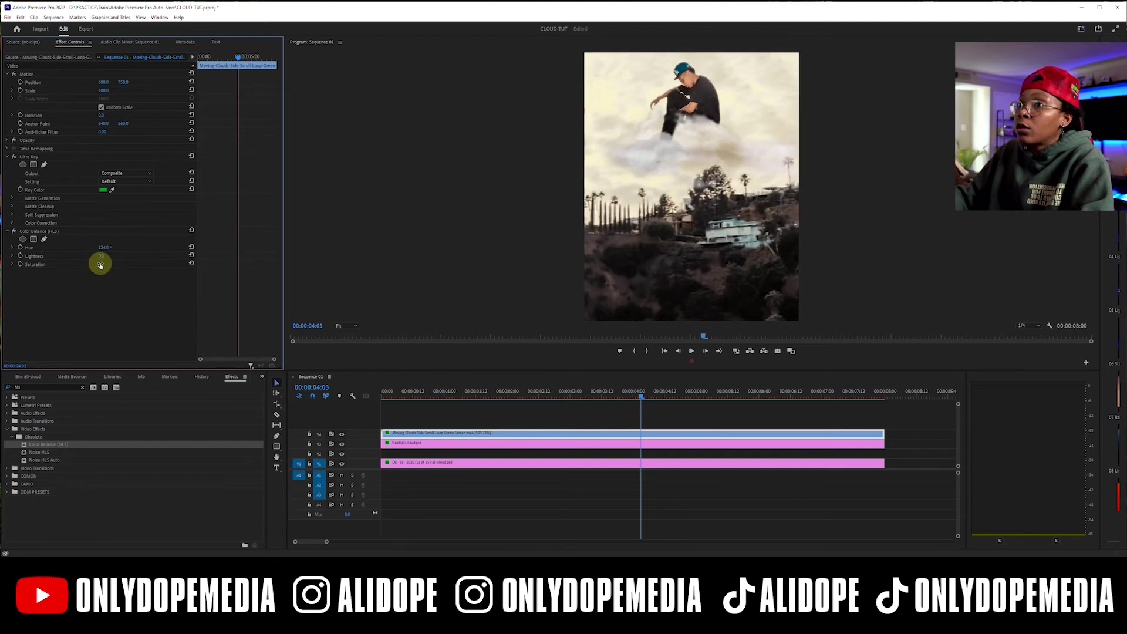
pyautogui.moveTo(100, 265); pyautogui.dragTo(83, 265)
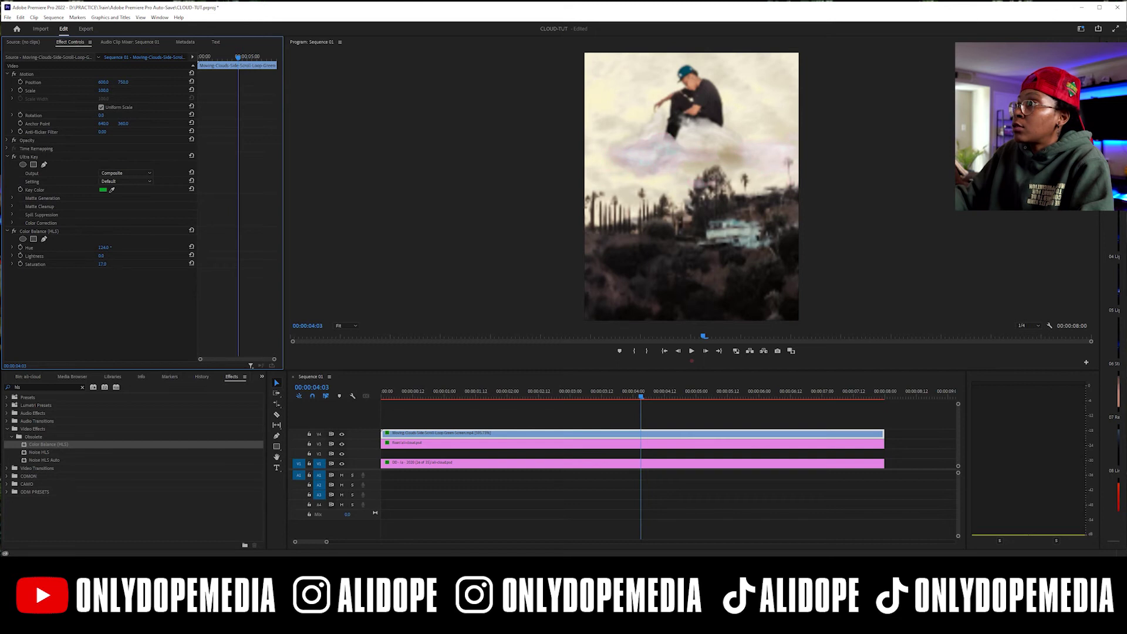
pyautogui.moveTo(102, 264)
pyautogui.mouseDown()
pyautogui.moveTo(120, 264)
pyautogui.moveTo(78, 256)
pyautogui.moveTo(96, 256)
pyautogui.mouseUp()
pyautogui.moveTo(101, 256); pyautogui.dragTo(114, 253)
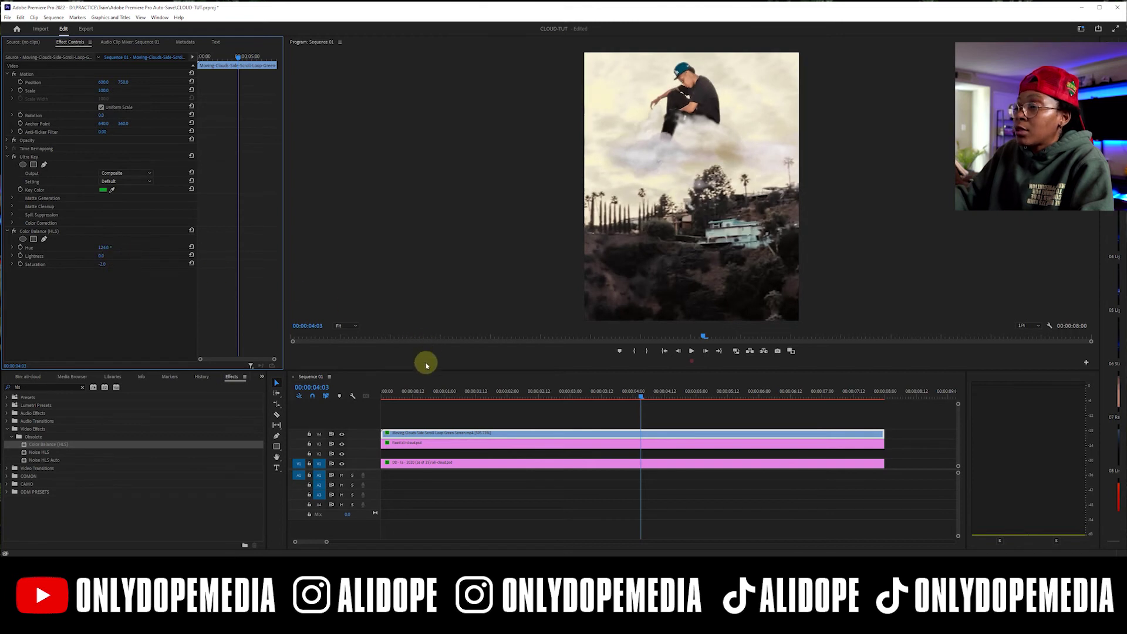
pyautogui.moveTo(103, 92); pyautogui.dragTo(155, 113)
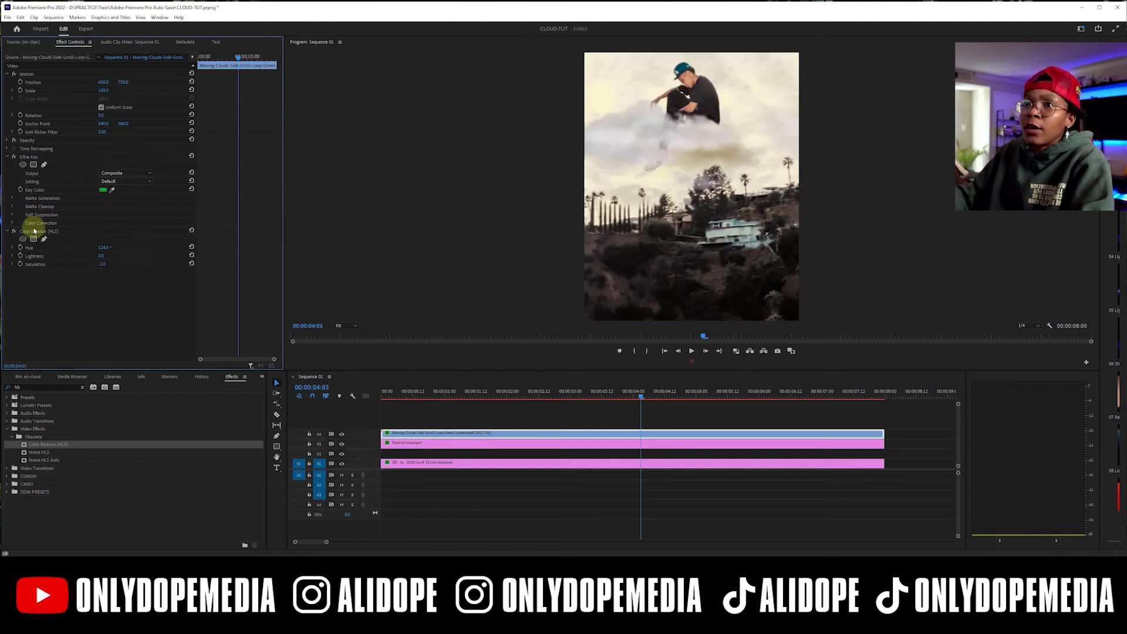
# Step: Set the clouds' blend mode to Color Burn with slightly lower opacity and preview
pyautogui.click(8, 140)
pyautogui.click(132, 165)
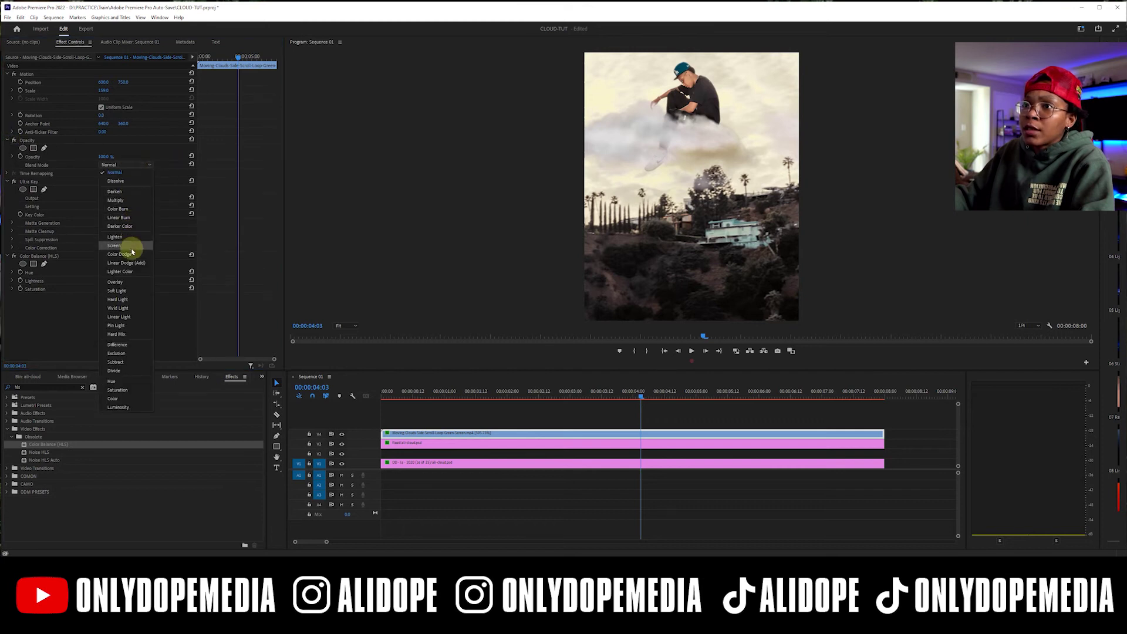
pyautogui.click(128, 210)
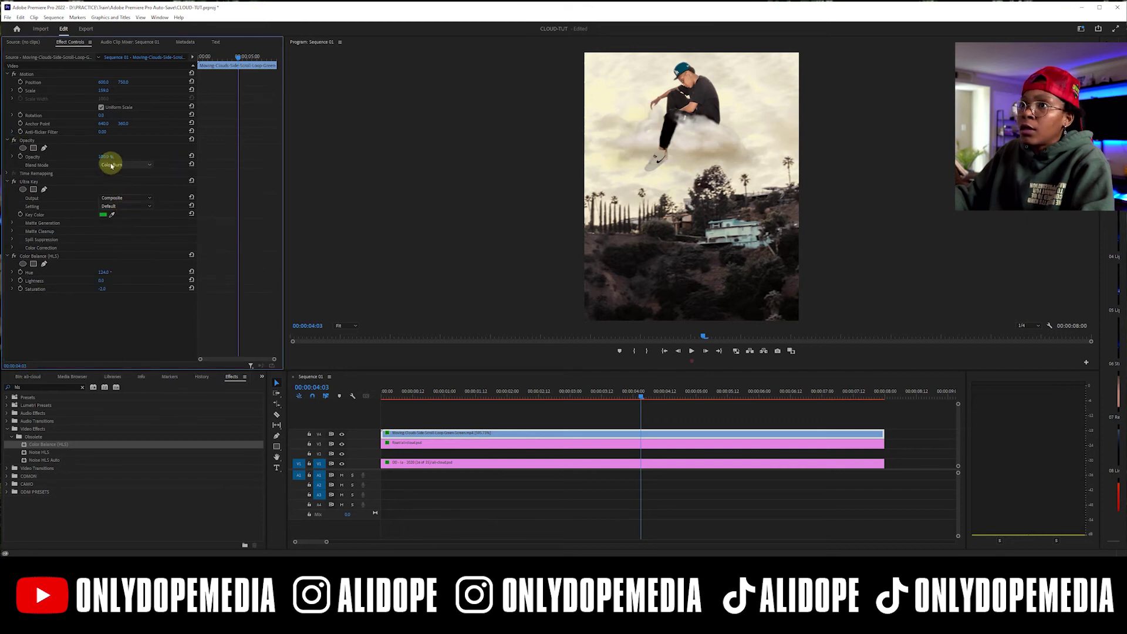
pyautogui.moveTo(104, 157); pyautogui.dragTo(94, 156)
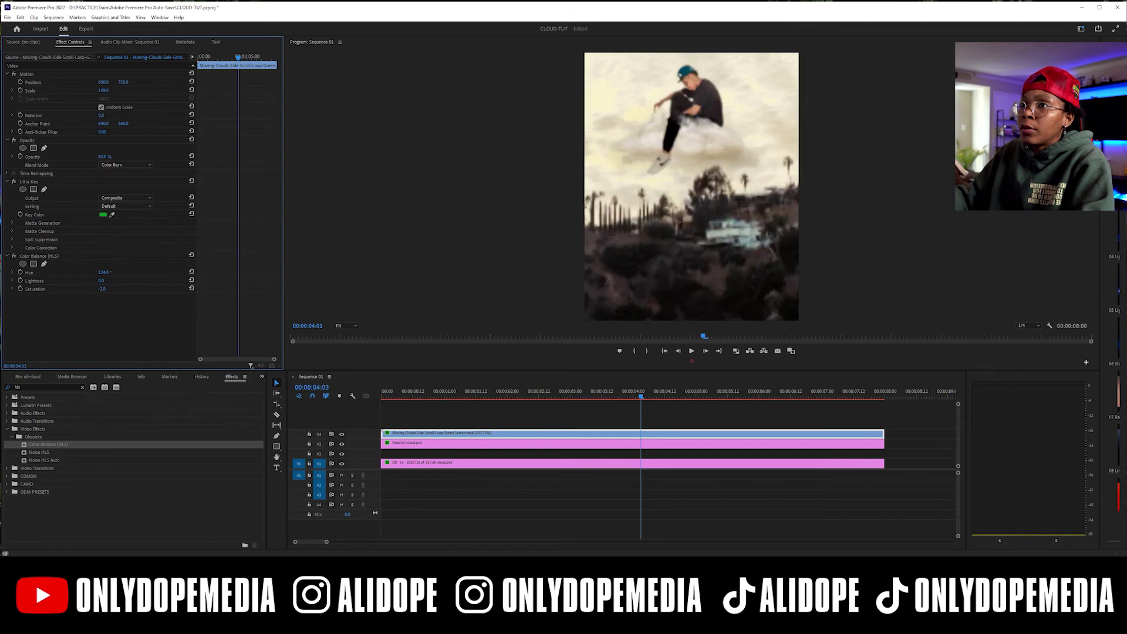
pyautogui.moveTo(410, 390); pyautogui.dragTo(575, 390)
pyautogui.click(487, 433)
# Step: Alt-drag a copy of the cloud clip onto V2 and set its blend mode back to Normal
pyautogui.moveTo(485, 434); pyautogui.dragTo(483, 453)
pyautogui.click(454, 436)
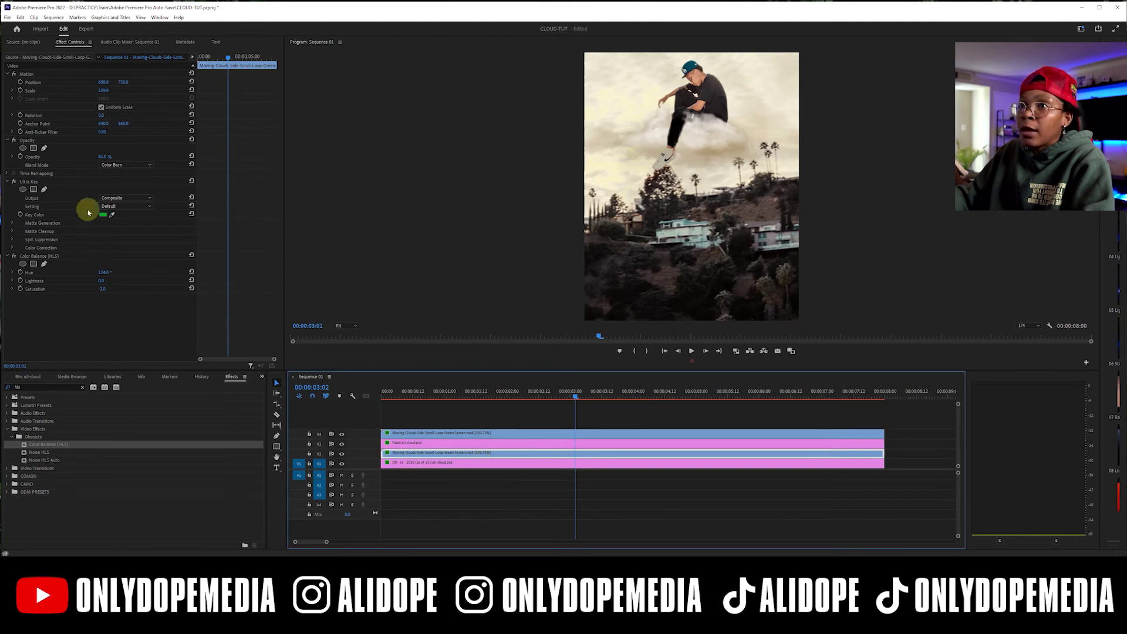
pyautogui.click(140, 165)
pyautogui.click(132, 169)
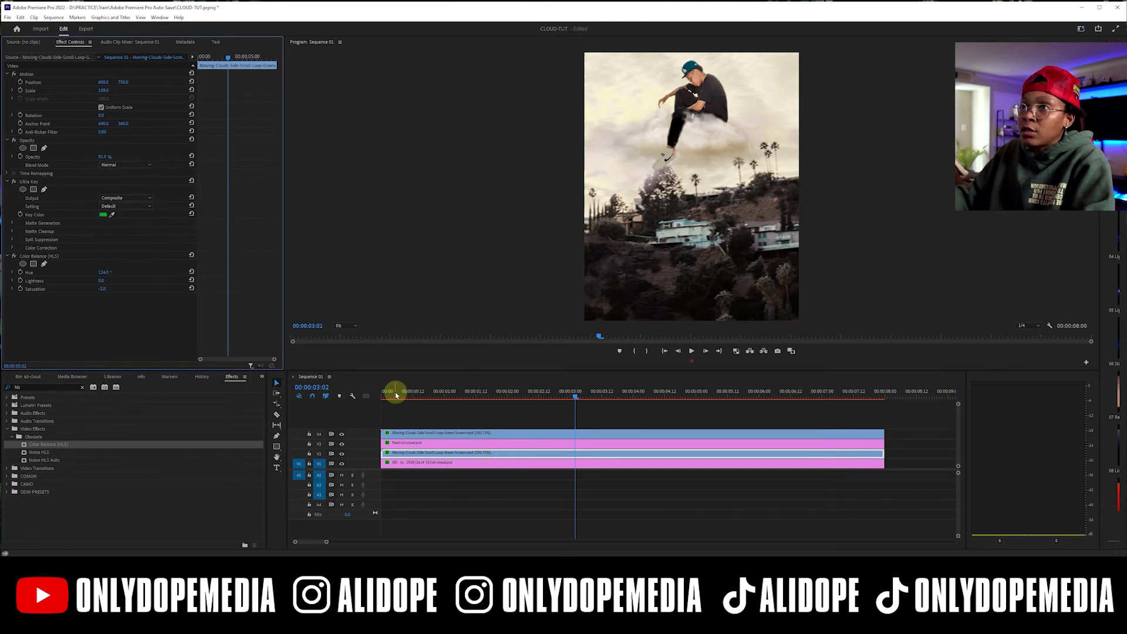
pyautogui.moveTo(395, 396); pyautogui.dragTo(424, 393)
# Step: Add Cross Dissolve to the starts of both cloud clips, save, and preview around one second
pyautogui.click(54, 386)
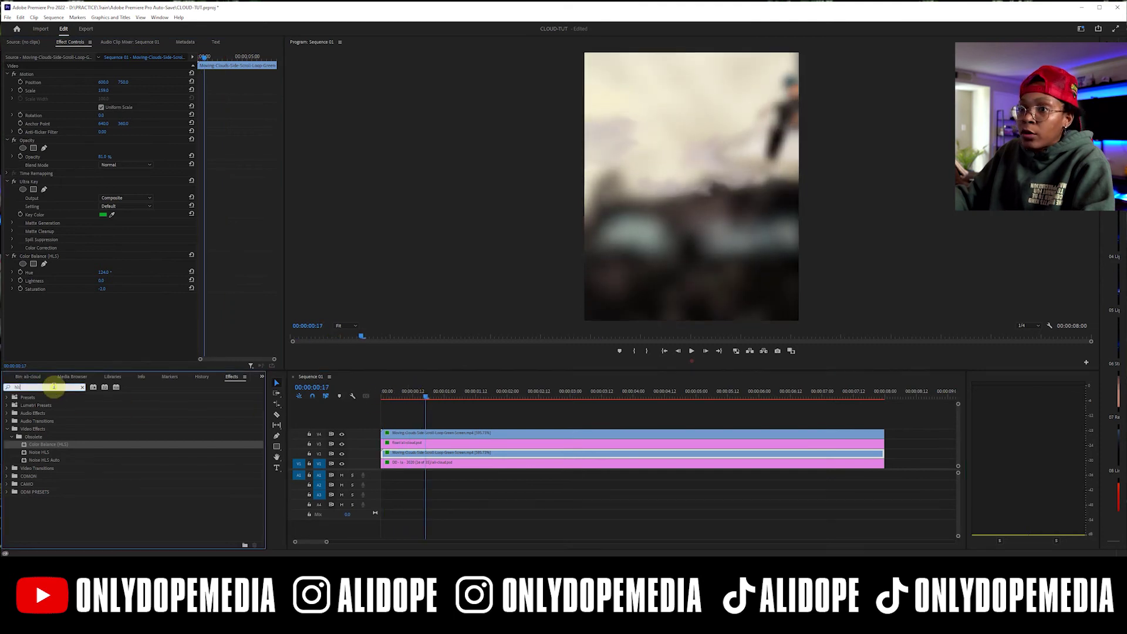
pyautogui.write('cros')
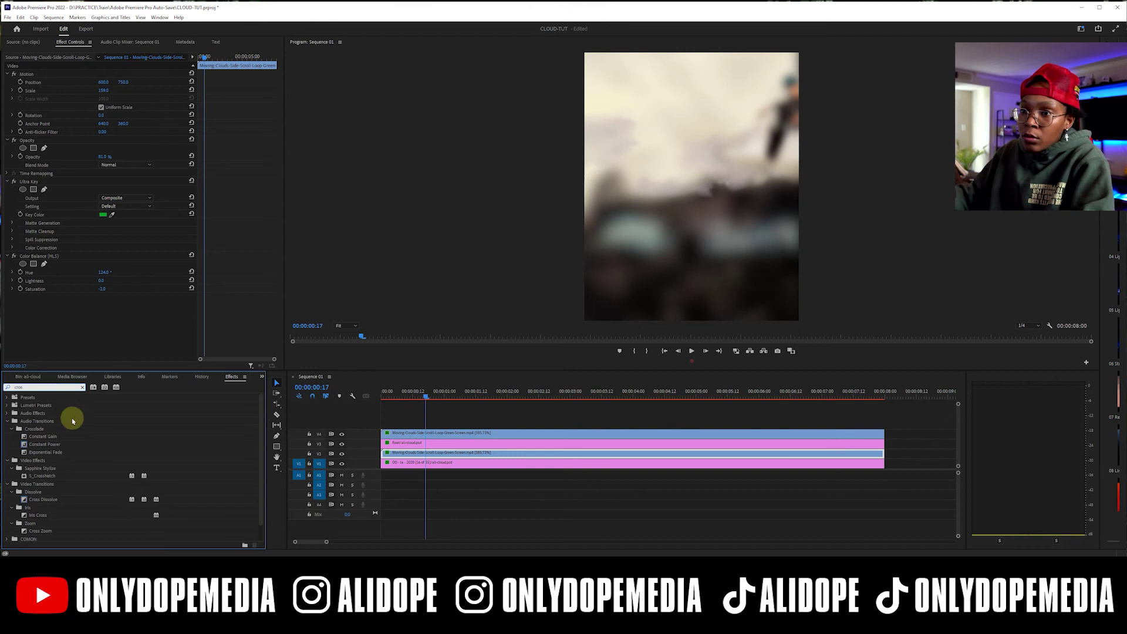
pyautogui.moveTo(58, 494); pyautogui.dragTo(390, 454)
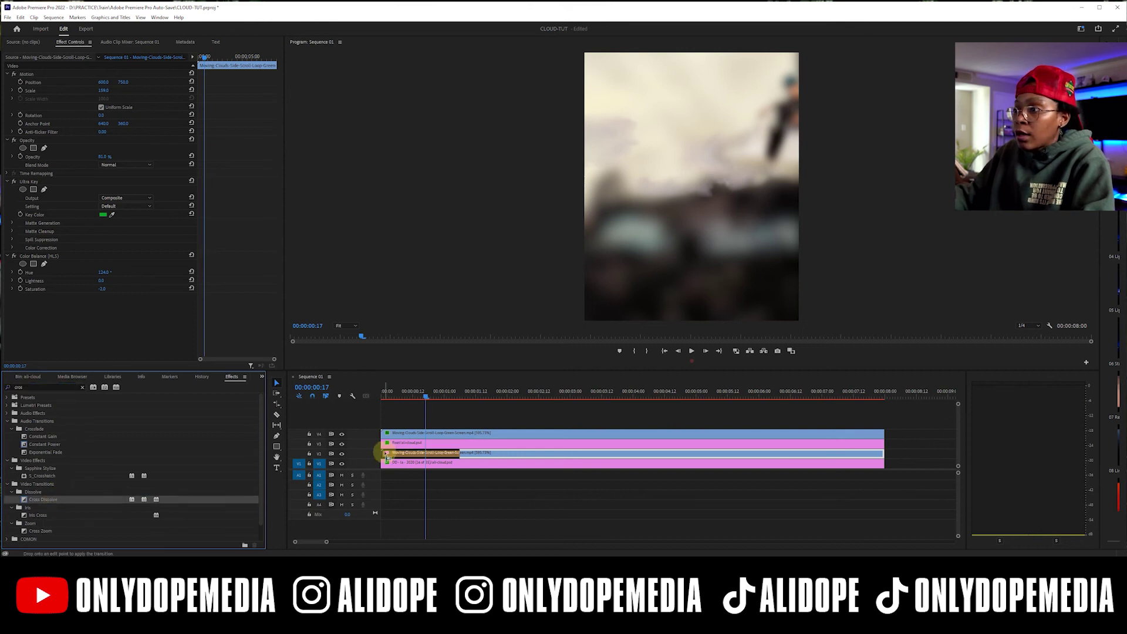
pyautogui.moveTo(195, 480); pyautogui.dragTo(386, 434)
pyautogui.hotkey('ctrl', 's')
pyautogui.click(426, 406)
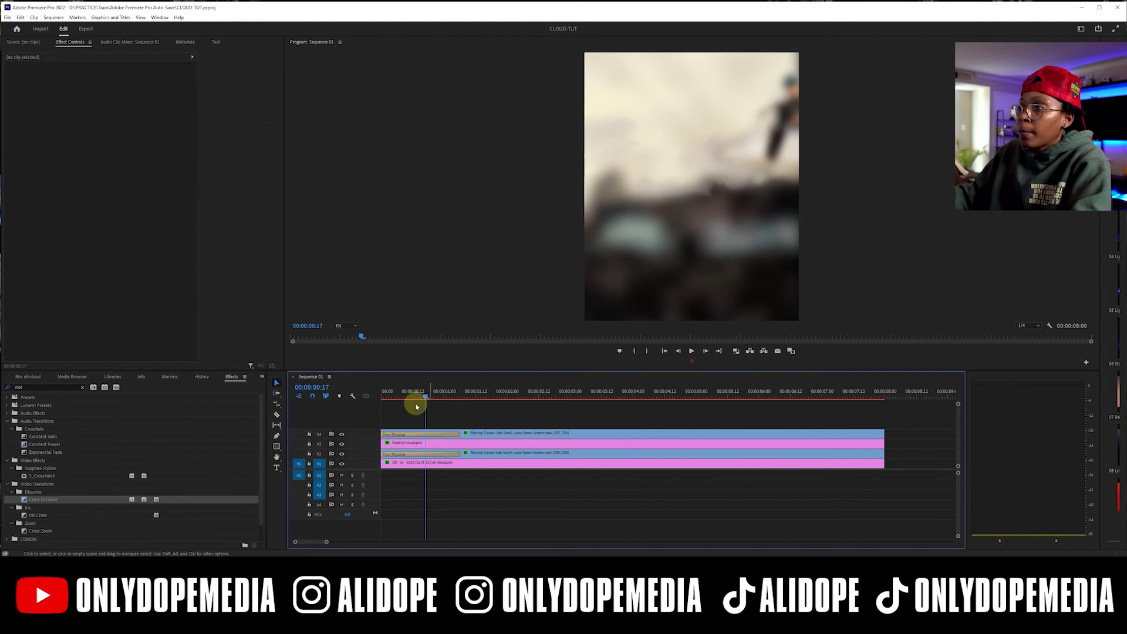
pyautogui.moveTo(402, 395); pyautogui.dragTo(503, 401)
# Step: Set the V2 cloud copy to Scale 367 and Opacity 23%, then play the sequence
pyautogui.click(493, 453)
pyautogui.moveTo(107, 92); pyautogui.dragTo(135, 82)
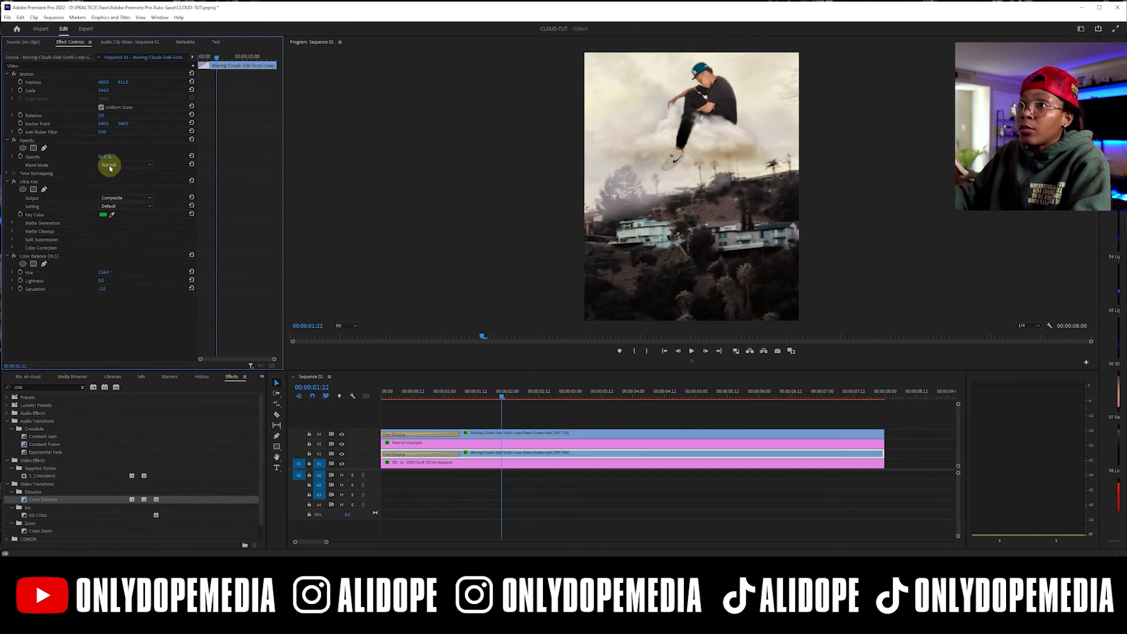
pyautogui.moveTo(109, 168); pyautogui.dragTo(75, 168)
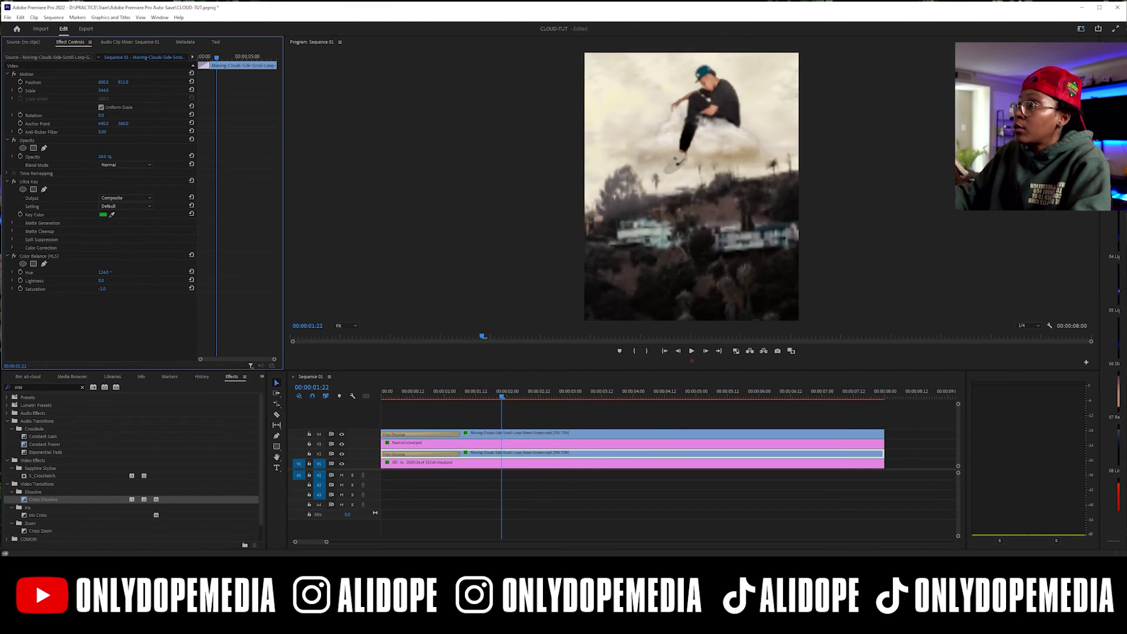
pyautogui.moveTo(394, 392); pyautogui.dragTo(914, 405)
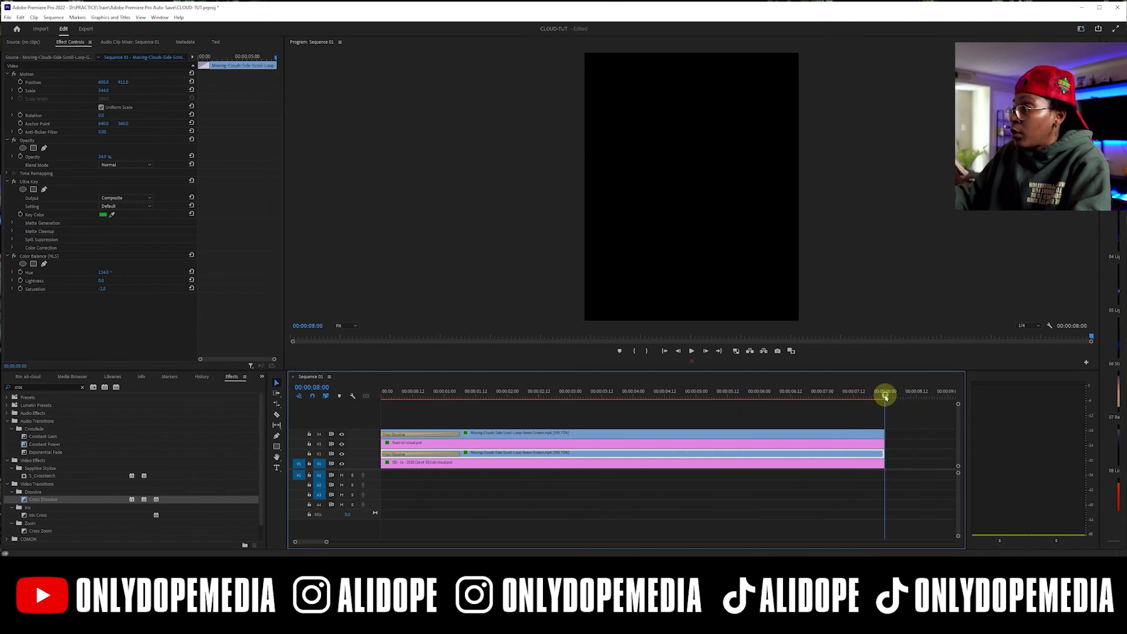
pyautogui.click(897, 410)
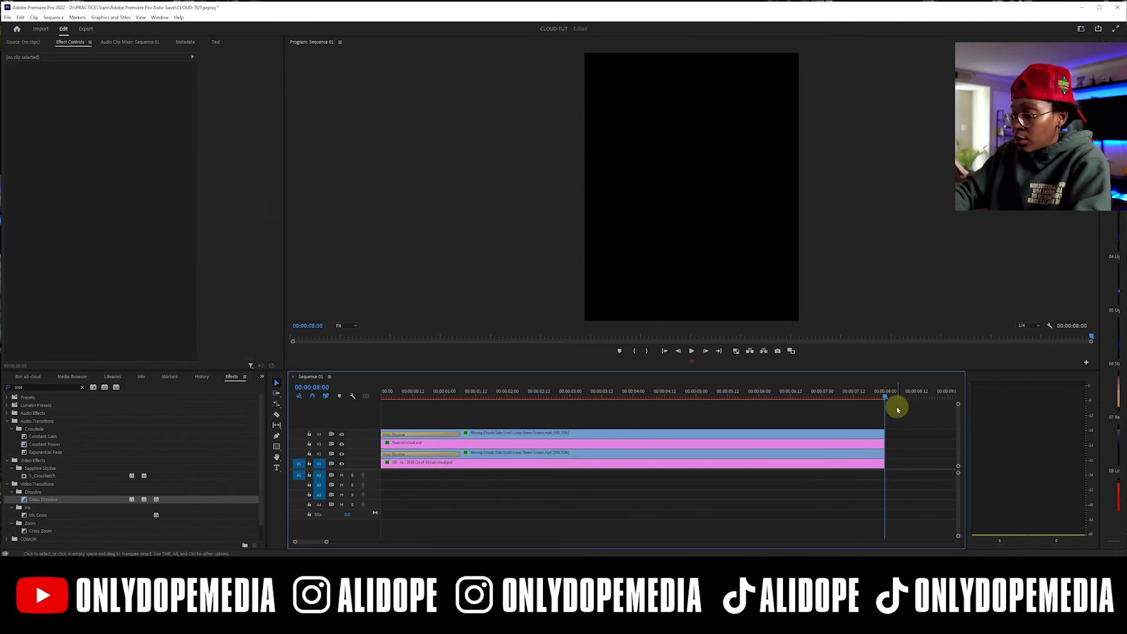
pyautogui.press('space')
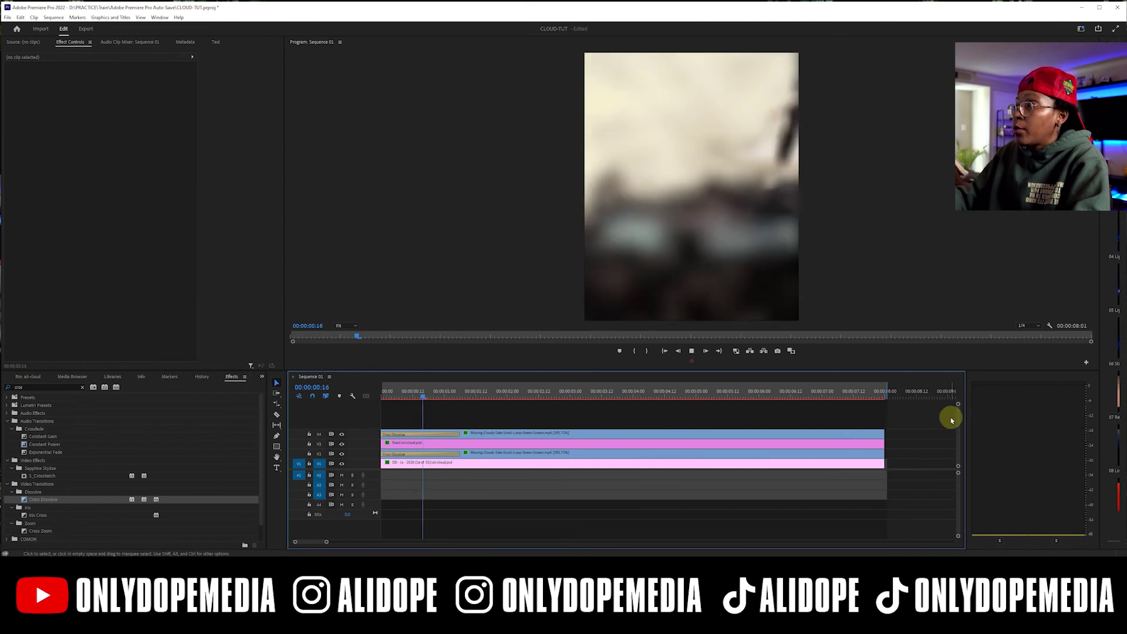